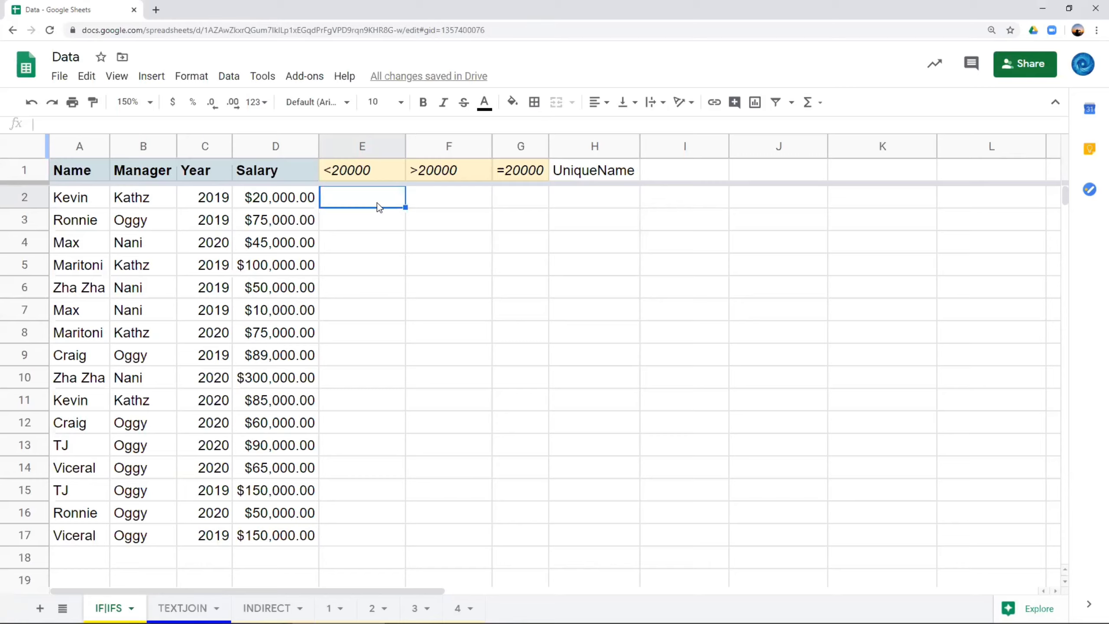
Enter the formula =D2<20000 in cell E2
type("=D2")
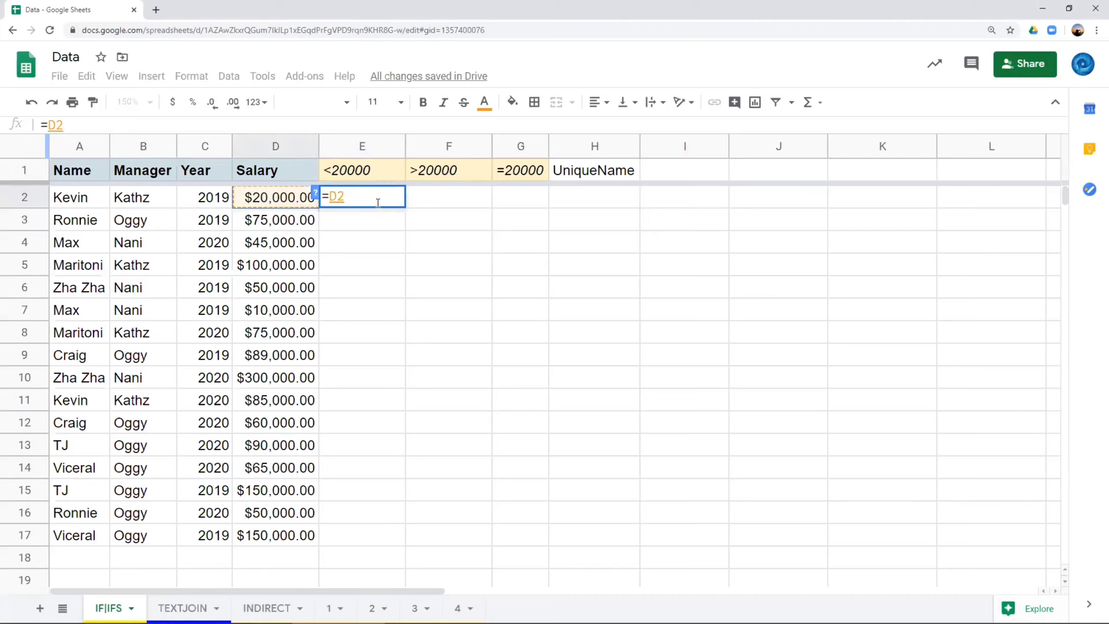
type("<20000")
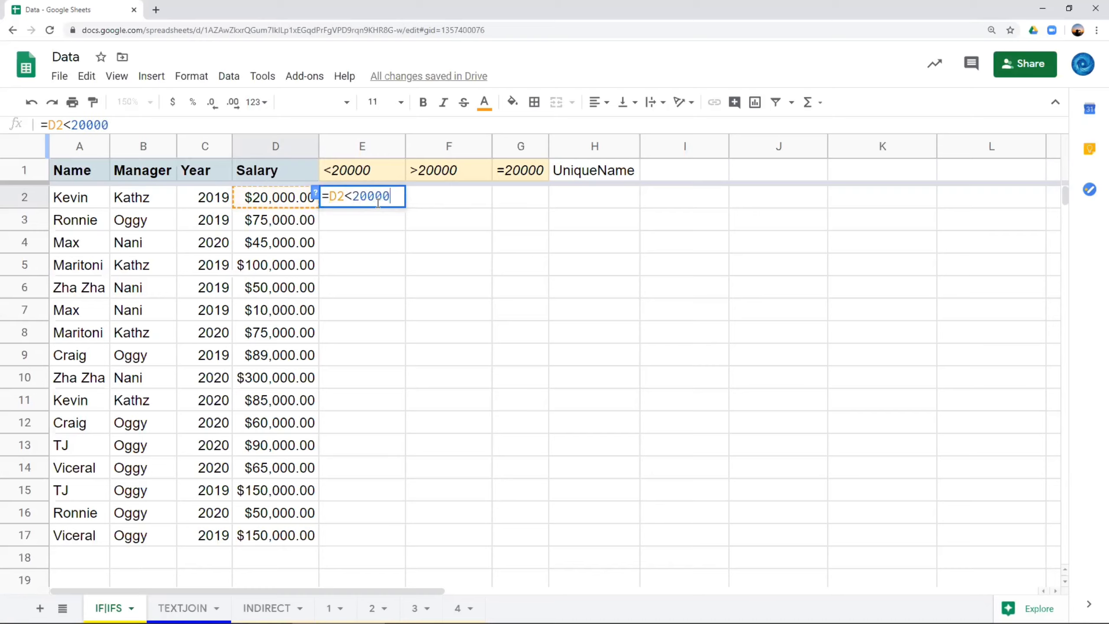
key("Return")
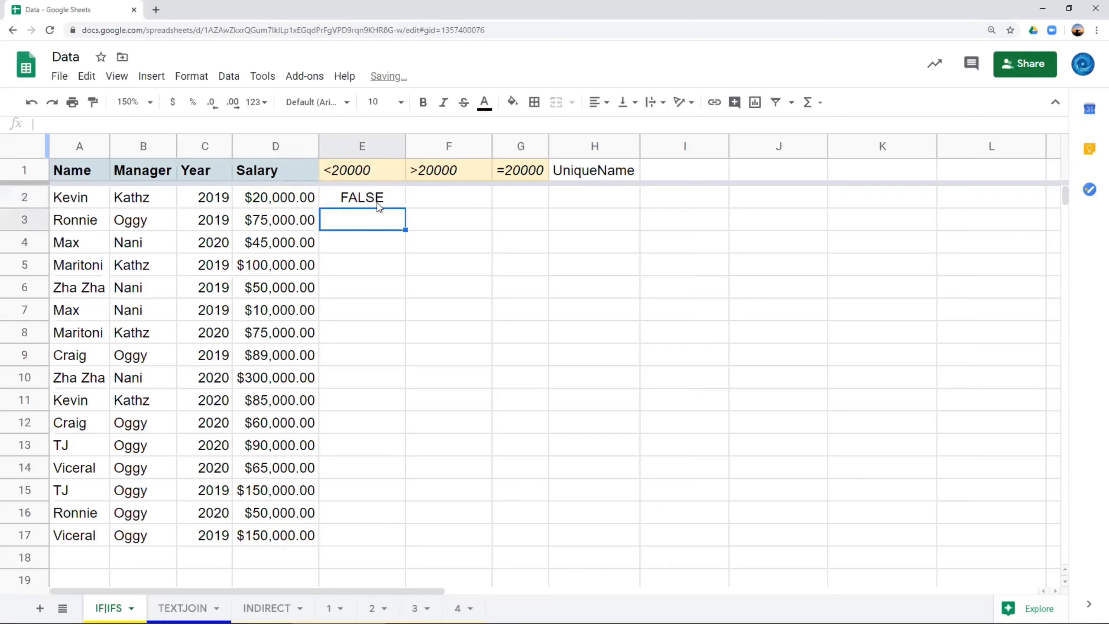
Copy the E2 comparison formula and paste it into E2:E17
left_click(377, 203)
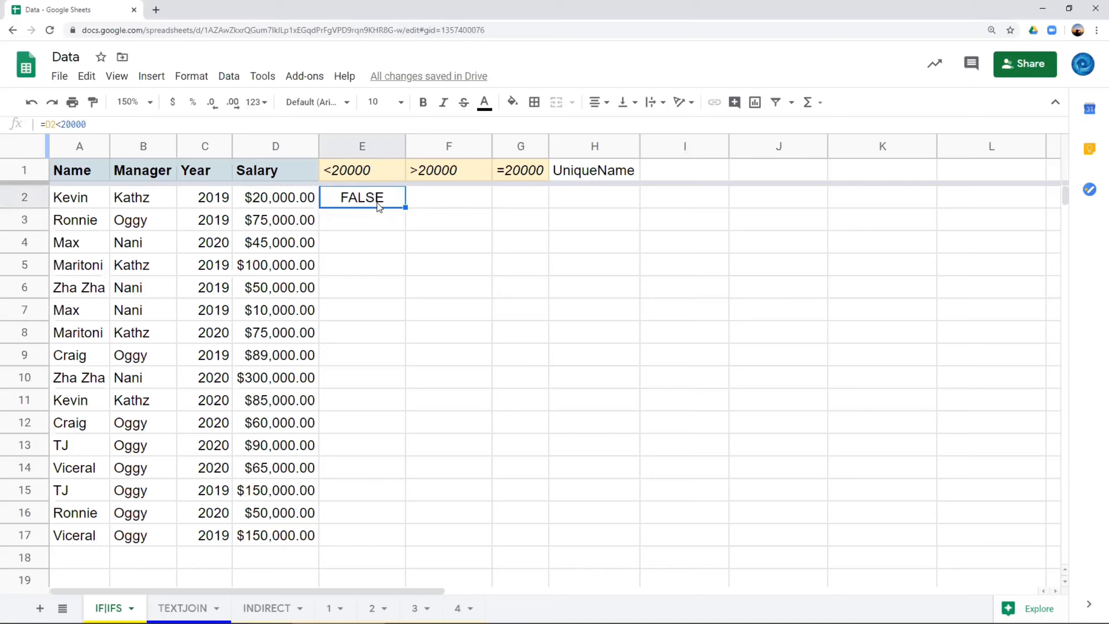
key("ctrl+c")
key("shift+Down")
key("shift+Down")
key("shift+Down")
key("shift+Down")
key("shift+Down")
key("shift+Down")
key("shift+Down")
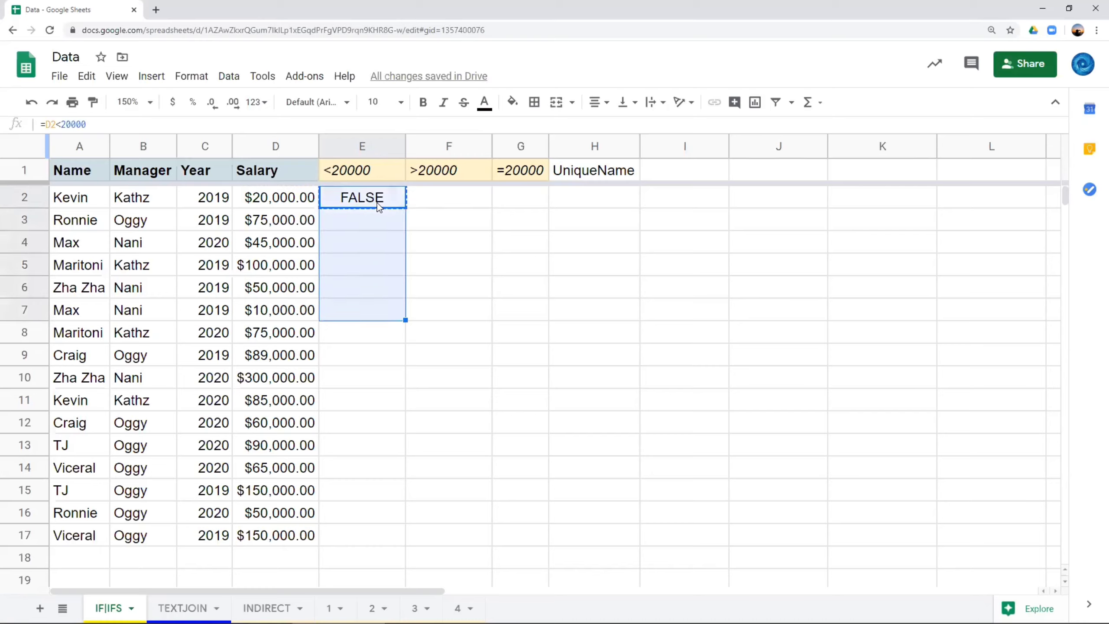
left_click(376, 206)
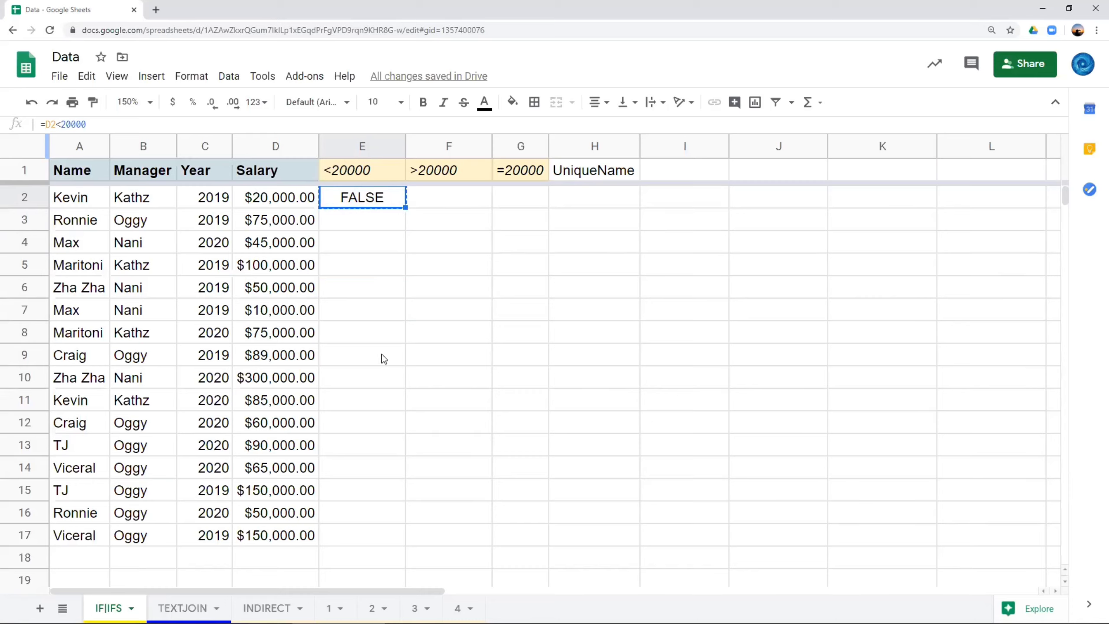
left_click(371, 531, "shift")
key("ctrl+v")
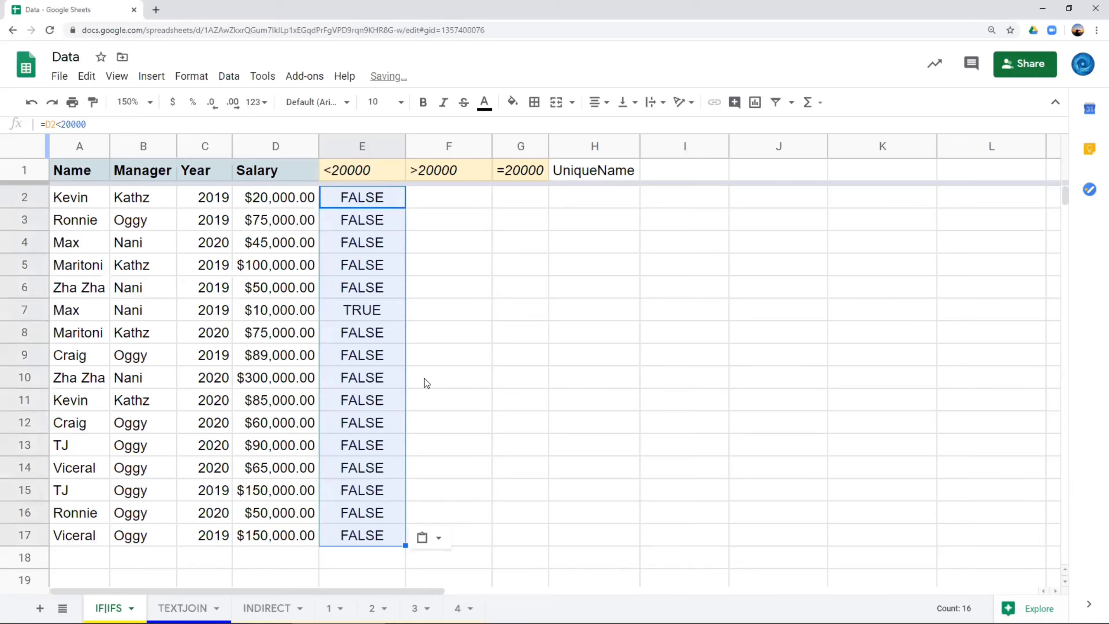
Undo the paste, fill the E2 formula down through E17 instead, and inspect the formulas in E2 and E7
key("ctrl+z")
left_click_drag(405, 206, 366, 546)
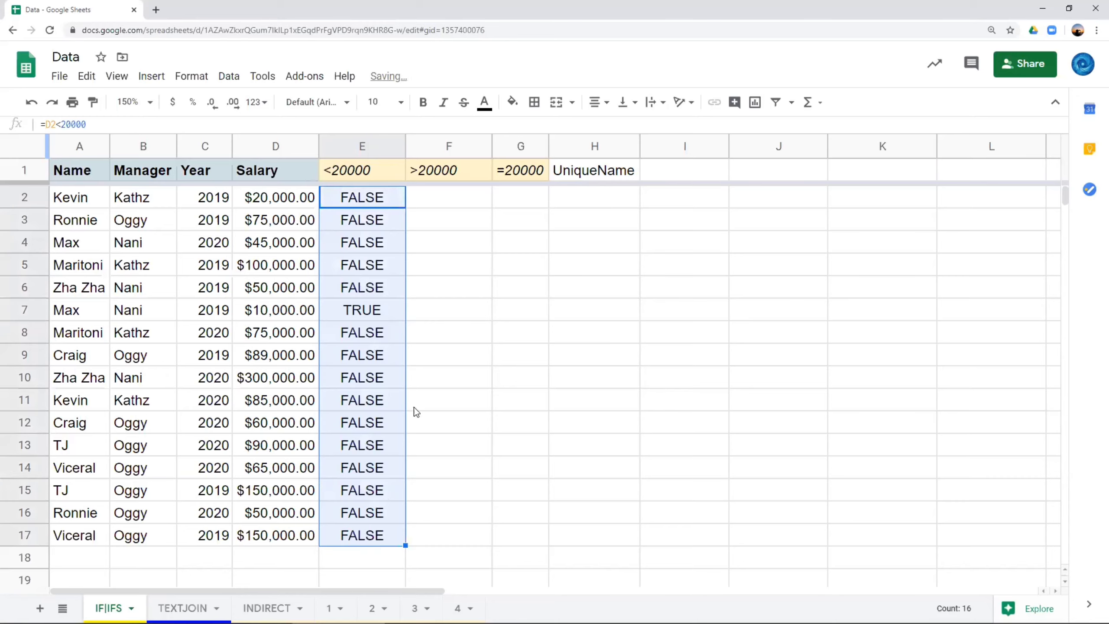
left_click(387, 201)
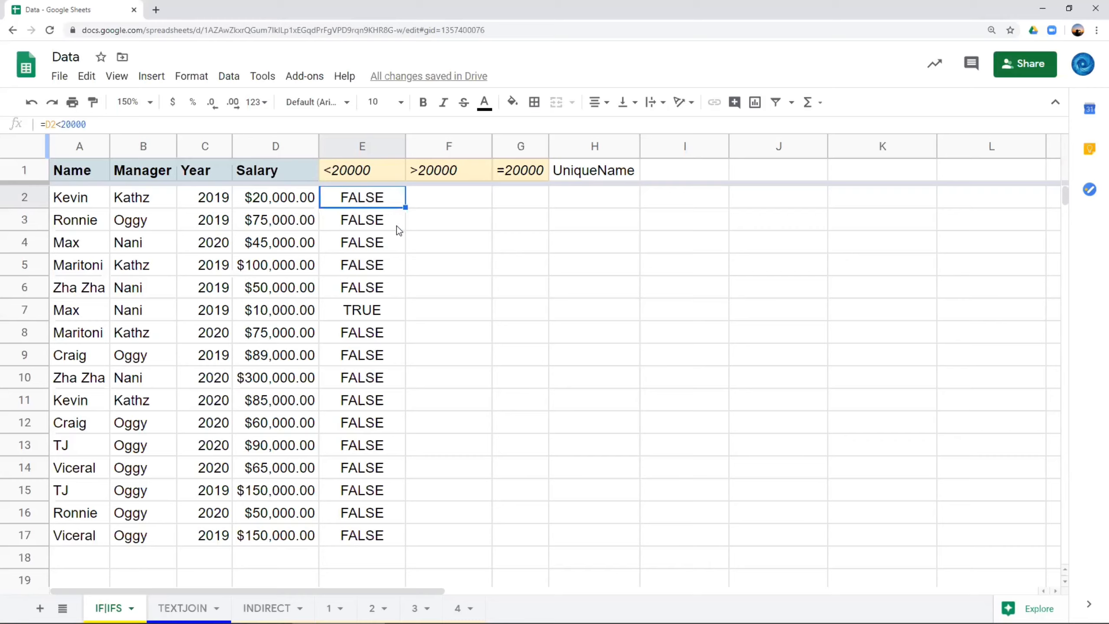
left_click(383, 318)
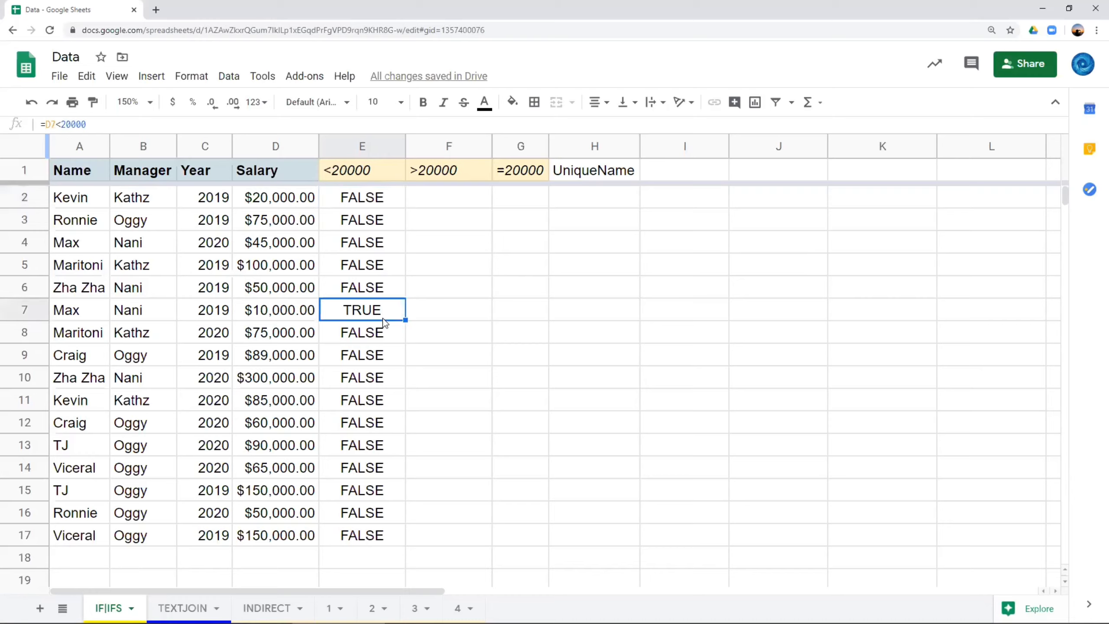
Replace the content of E2 with the start of an IF formula that uses the condition D2<20000
left_click(390, 198)
type("=if(")
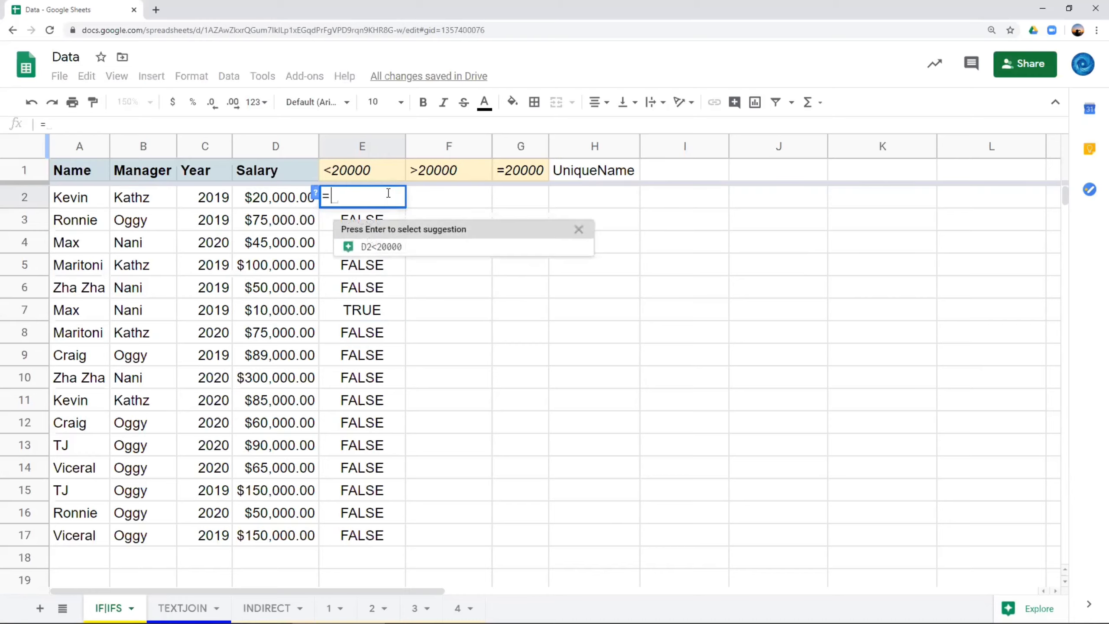
left_click(277, 198)
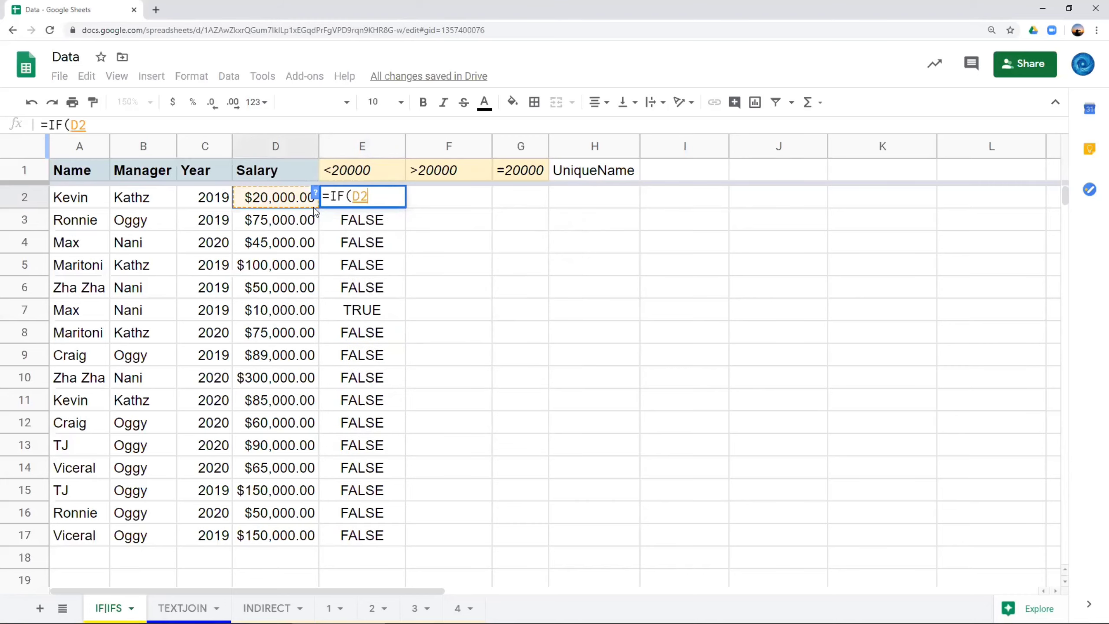
type("<2000")
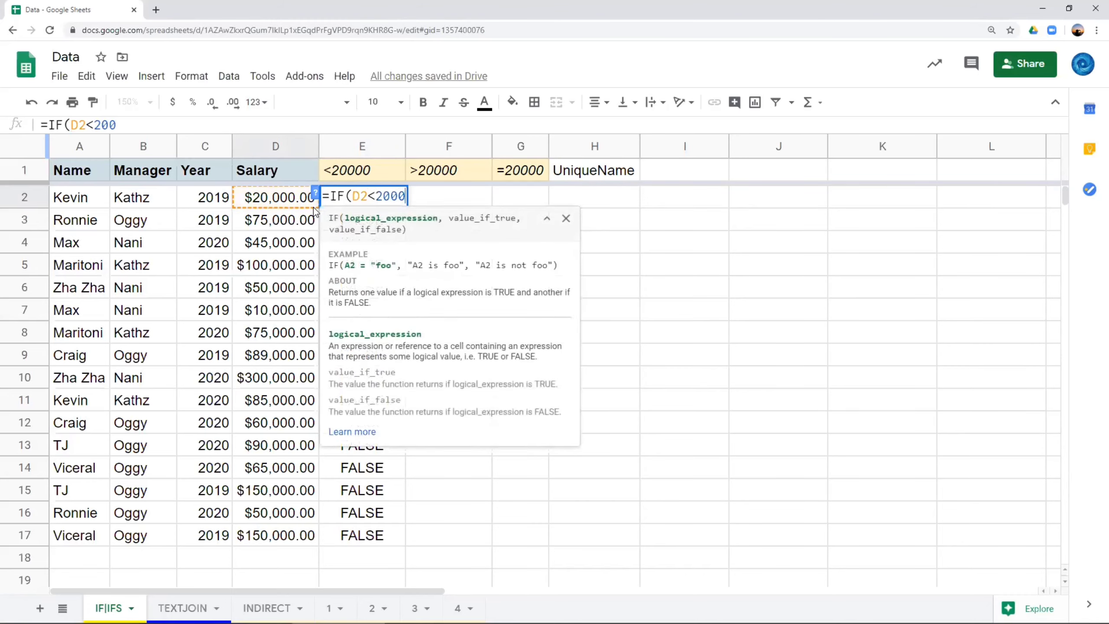
type("0,")
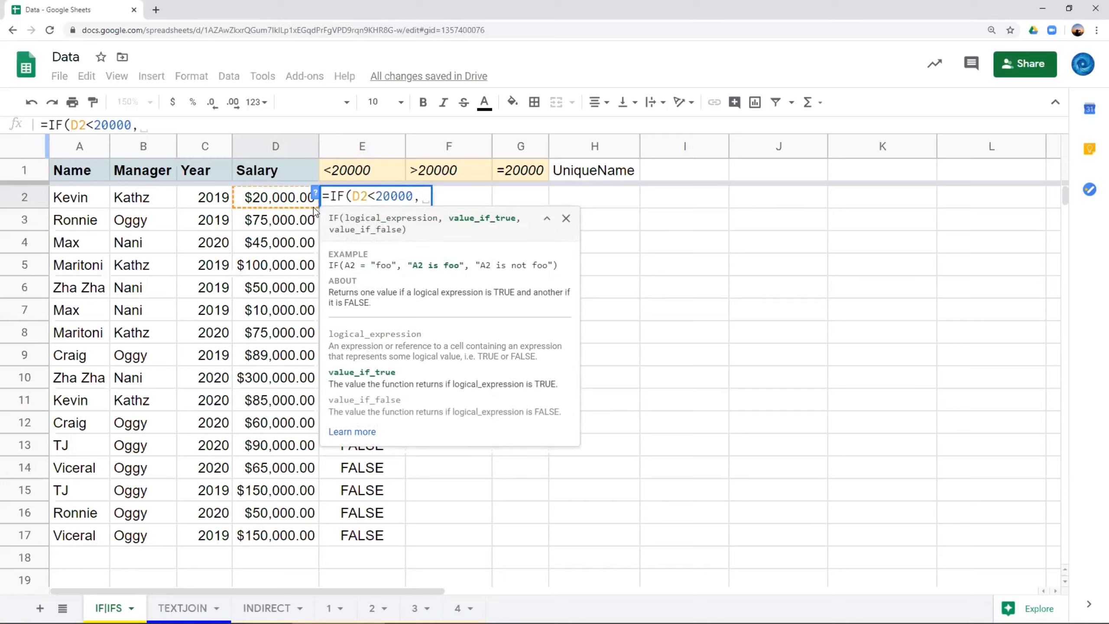
type("L")
key("BackSpace")
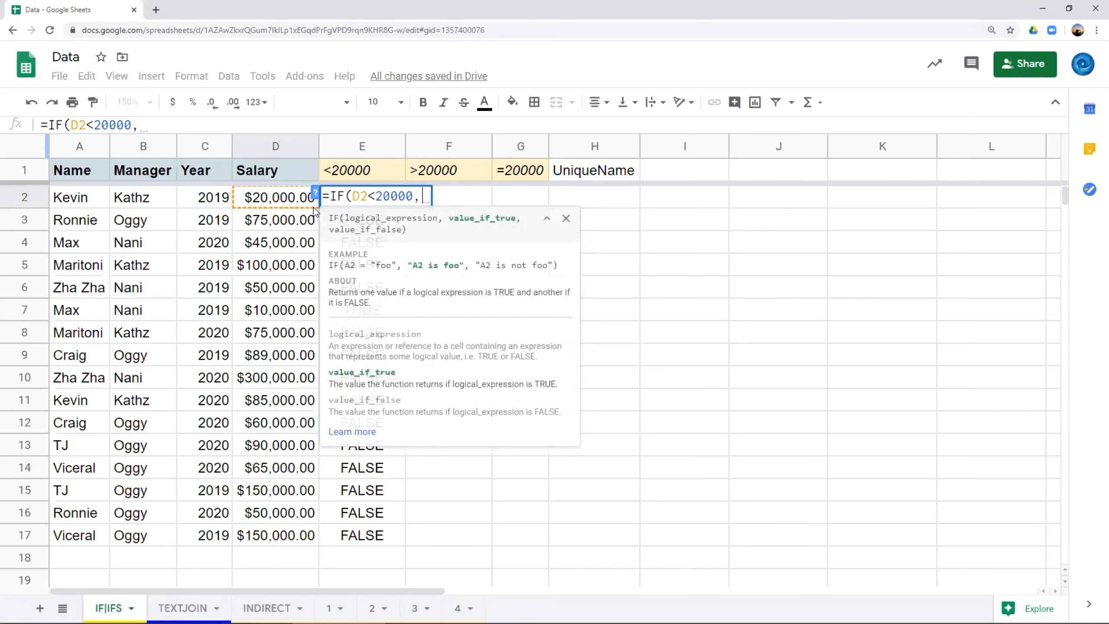
Add "Low" as the value if true in the E2 IF formula
type("\"High\"")
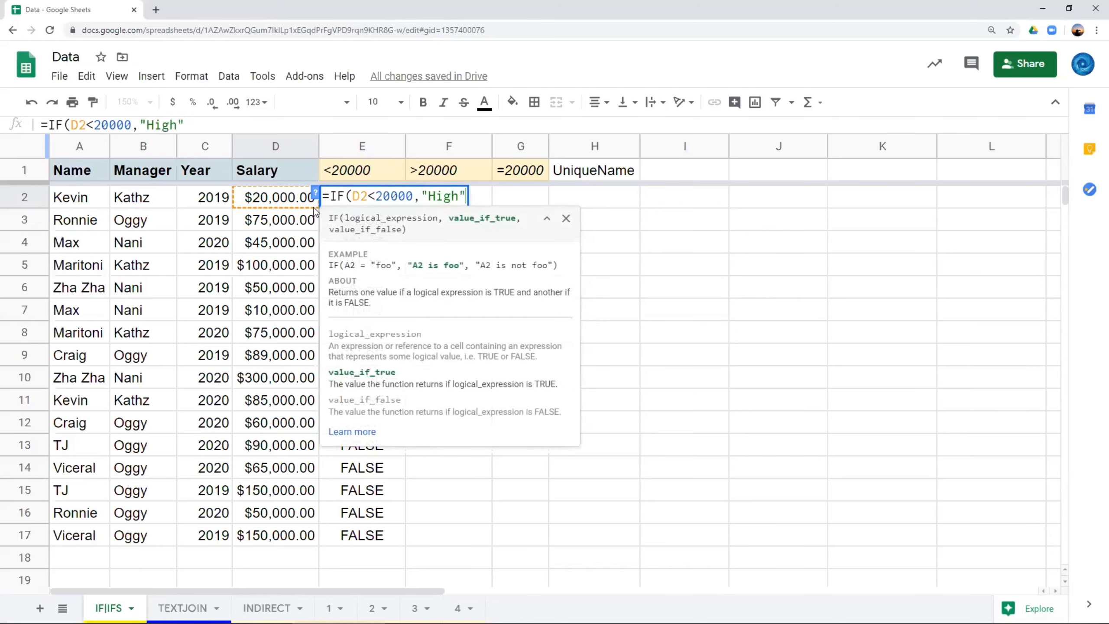
key("BackSpace")
key("BackSpace")
key("BackSpace")
key("BackSpace")
key("BackSpace")
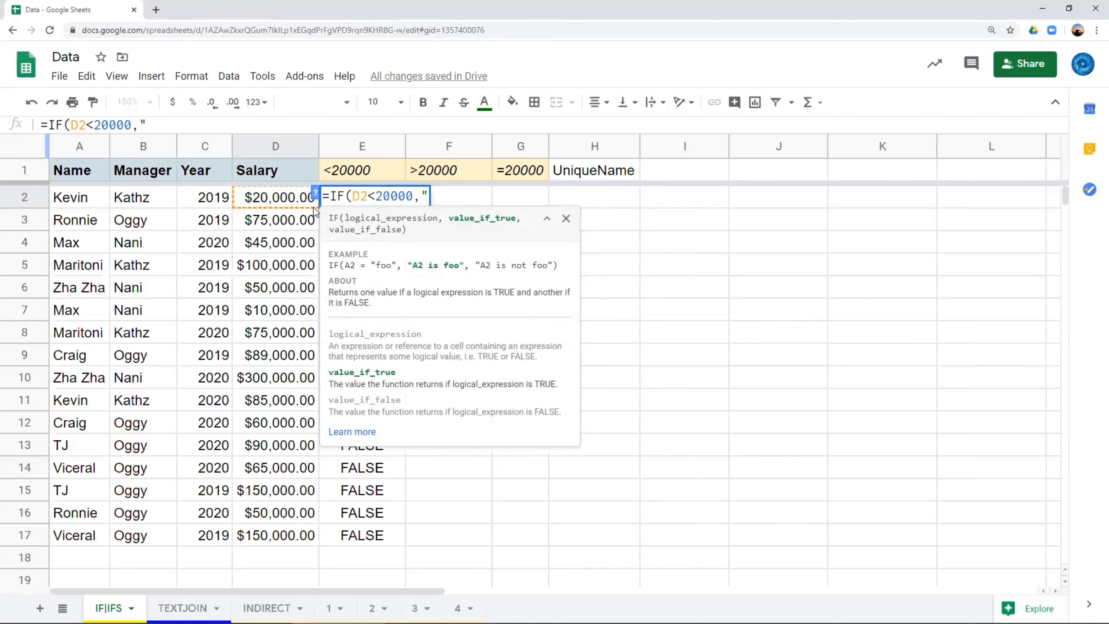
type("Low\"")
Close and commit the E2 formula as =IF(D2<20000,"Low") without a value if false
left_click_drag(428, 197, 450, 196)
left_click(450, 197)
left_click(429, 194)
left_click_drag(425, 194, 436, 192)
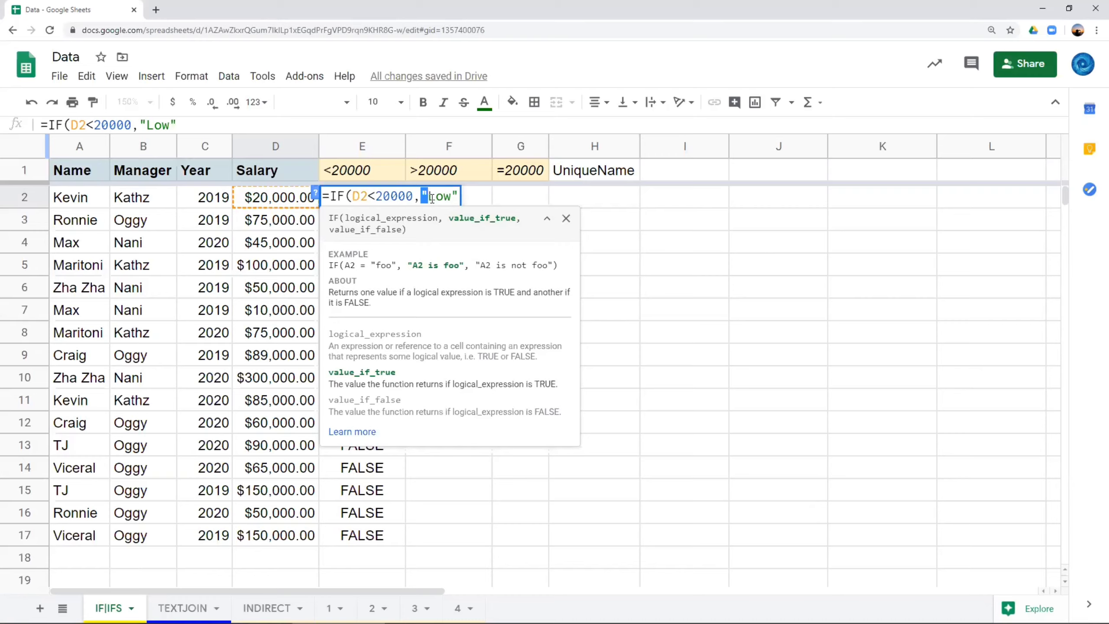
left_click(457, 197)
type(",")
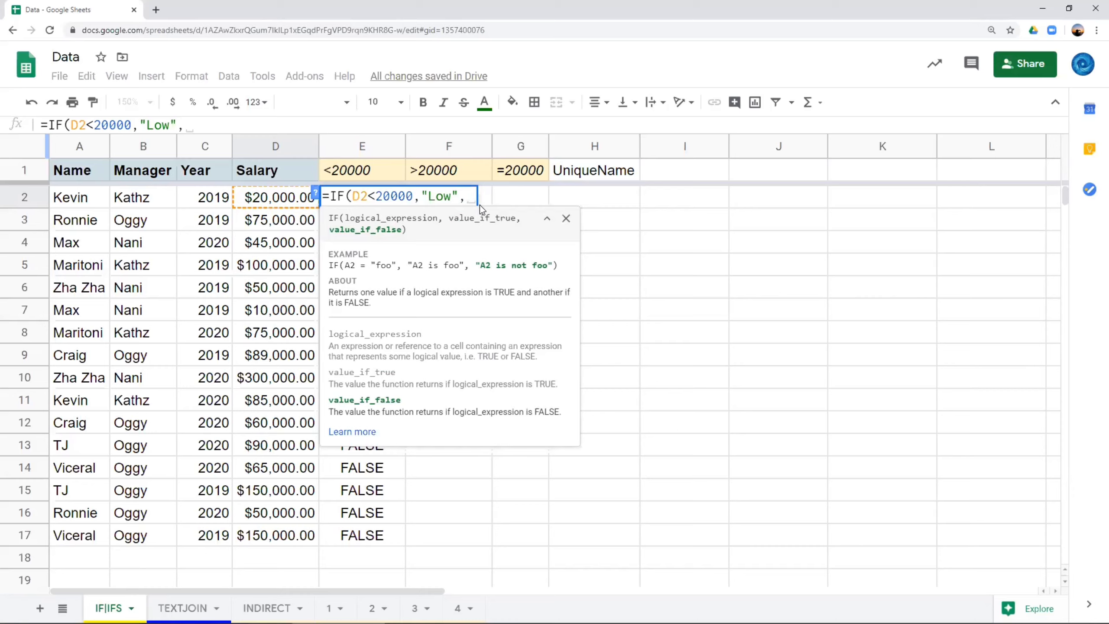
key("BackSpace")
key("BackSpace")
type(")")
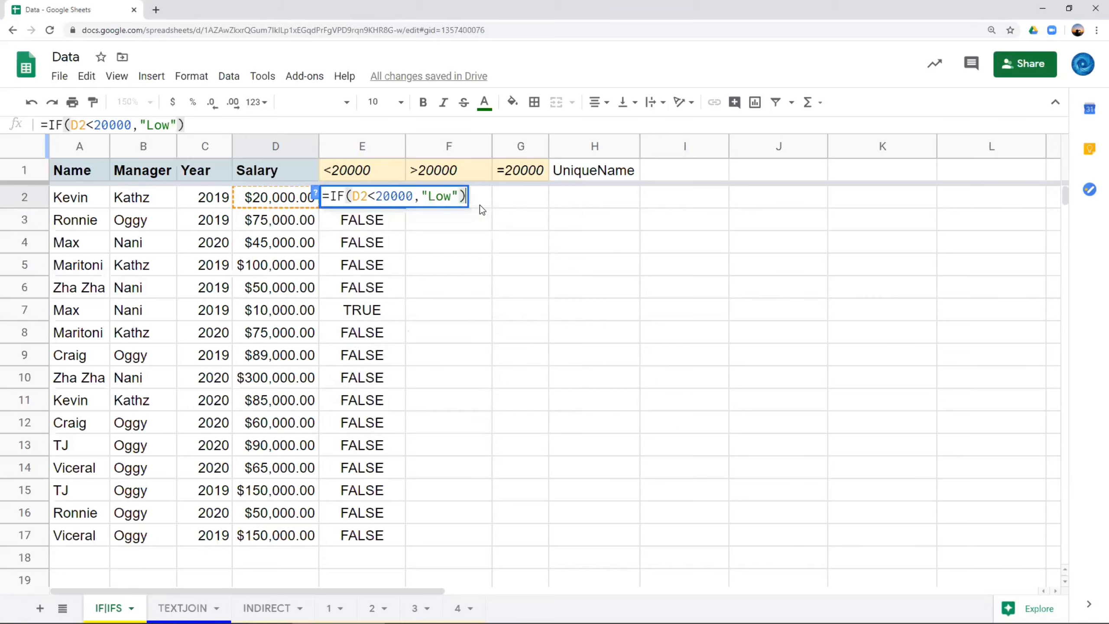
key("Return")
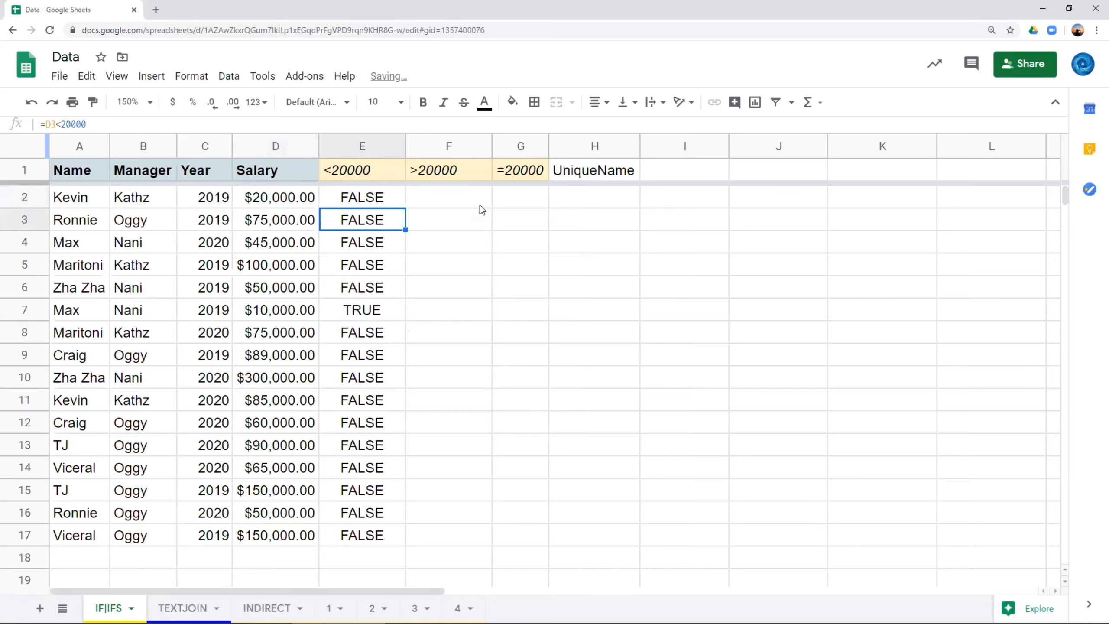
Fill the E2 IF formula down through E17 and check the result in E7 against the salary in D7
left_click(396, 198)
left_click_drag(405, 208, 396, 537)
left_click(435, 317)
left_click(390, 203)
left_click_drag(365, 306, 283, 318)
left_click(283, 315)
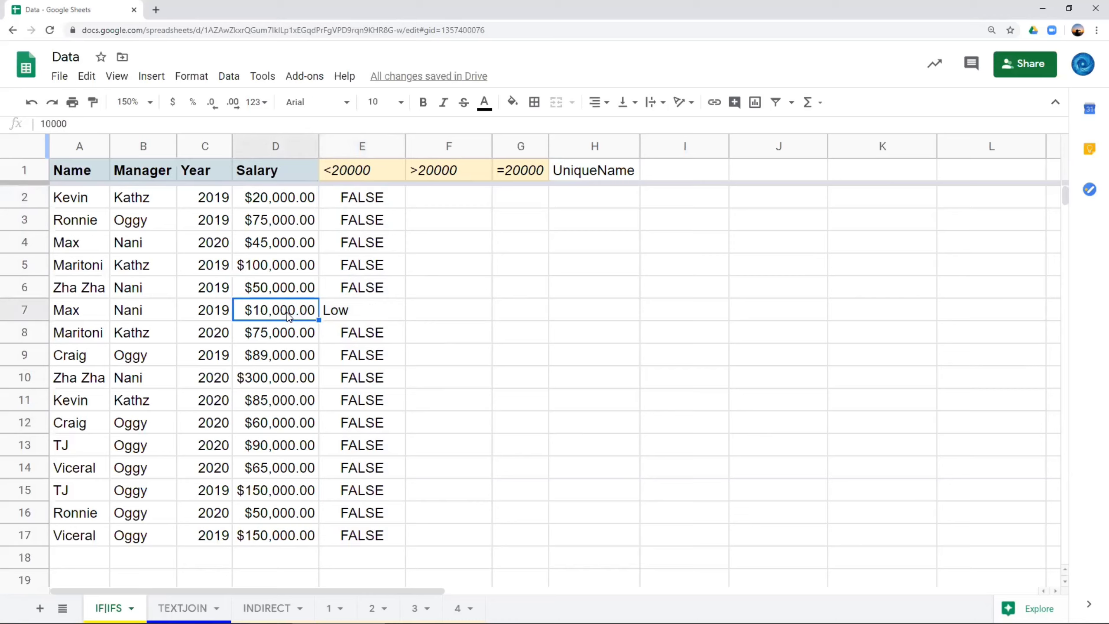
left_click_drag(361, 312, 286, 312)
left_click(359, 307)
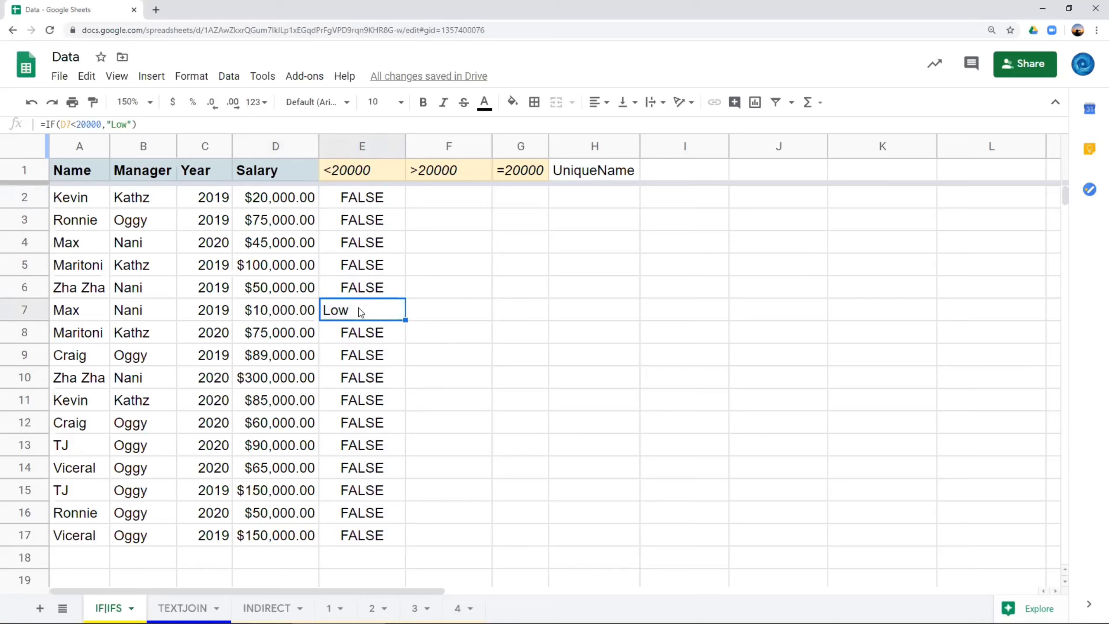
Add "-" as the value if false in E2, making the formula =IF(D2<20000,"Low","-")
left_click(382, 205)
double_click(383, 200)
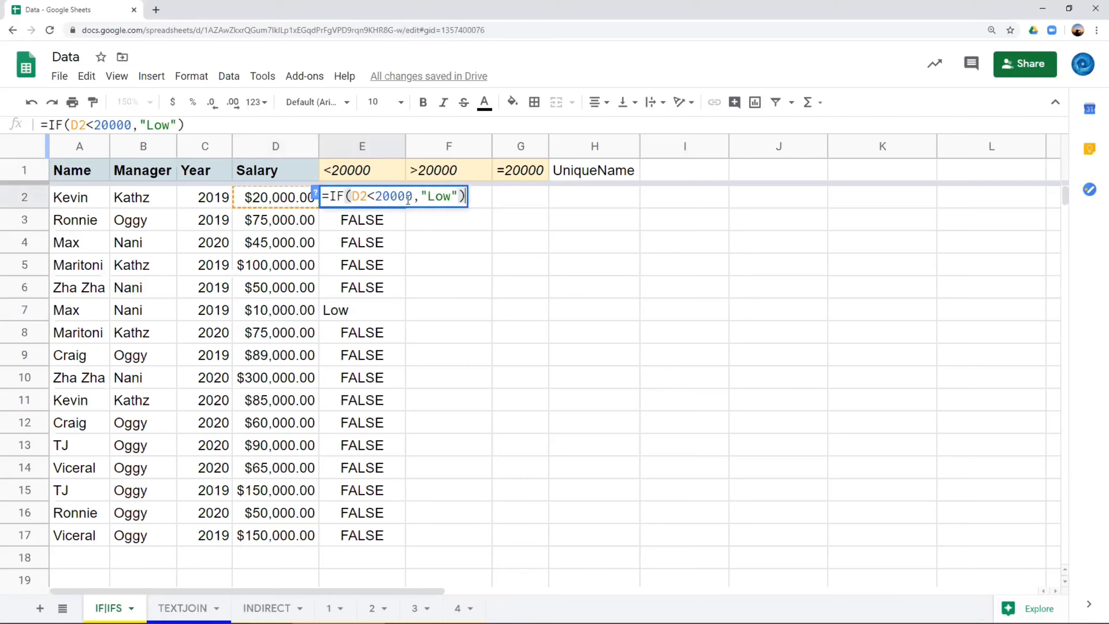
left_click(459, 196)
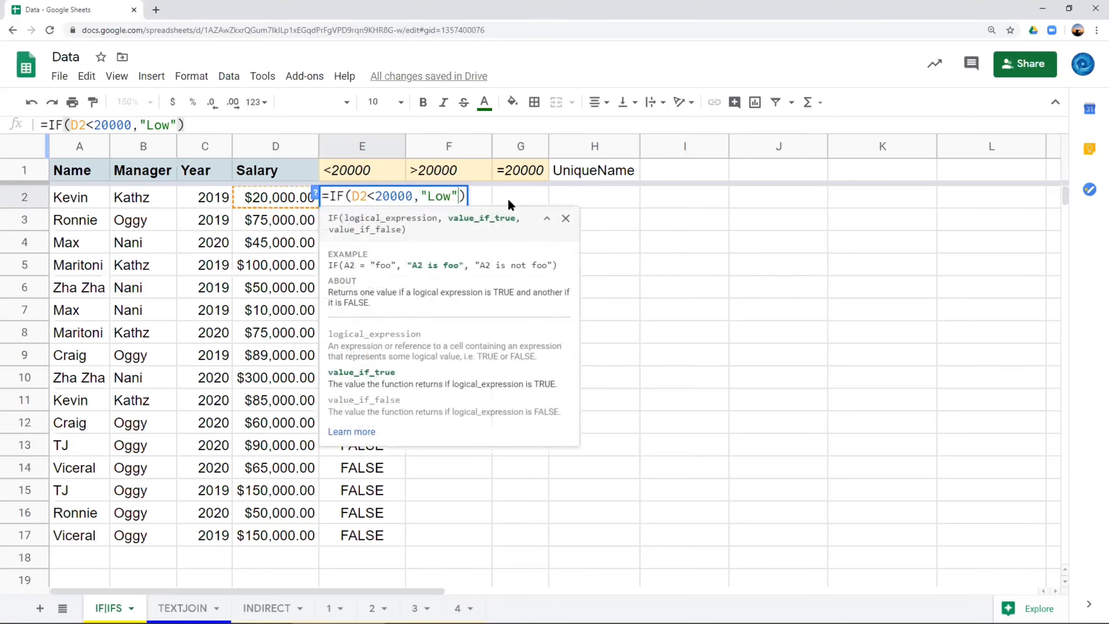
type(",\"\"")
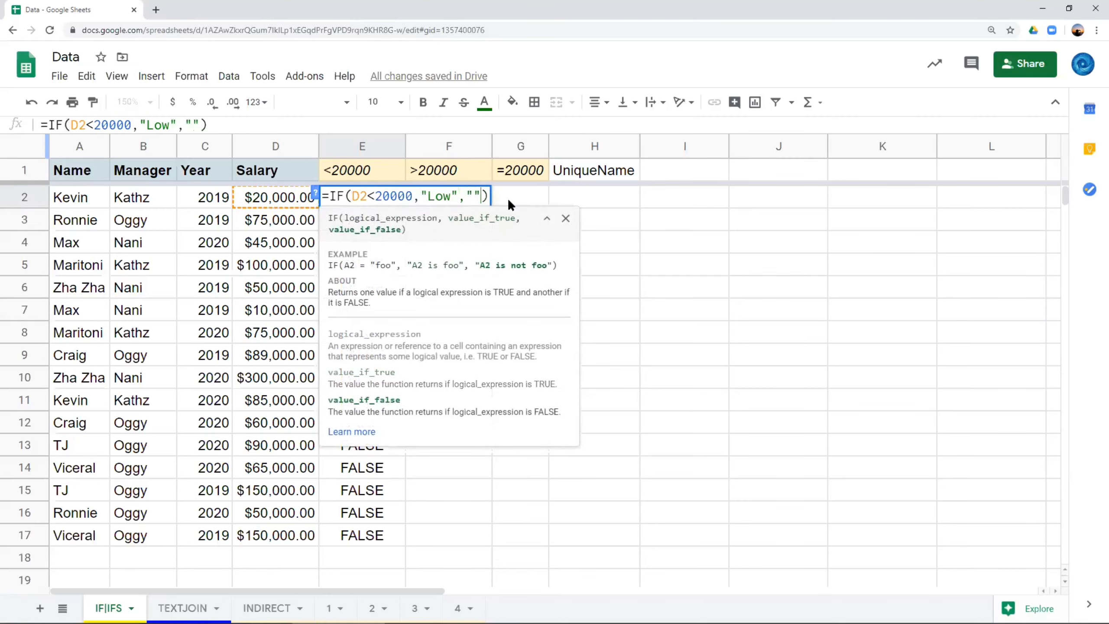
type("-")
key("Return")
Fill the updated E2 formula down through E17 and review the formula in E2
left_click(369, 199)
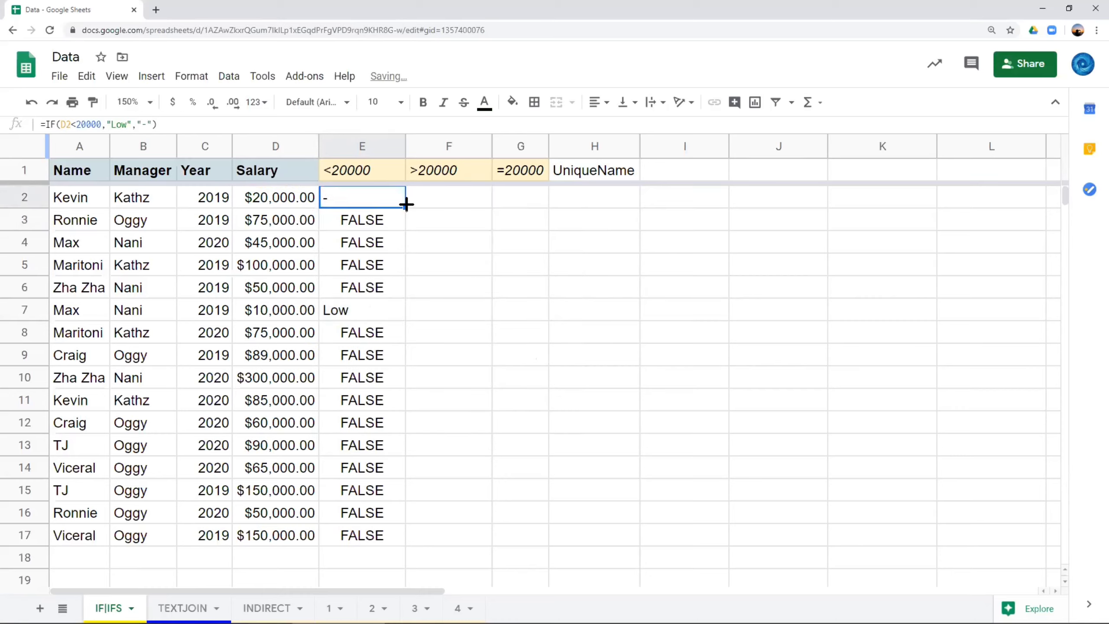
left_click_drag(405, 207, 385, 537)
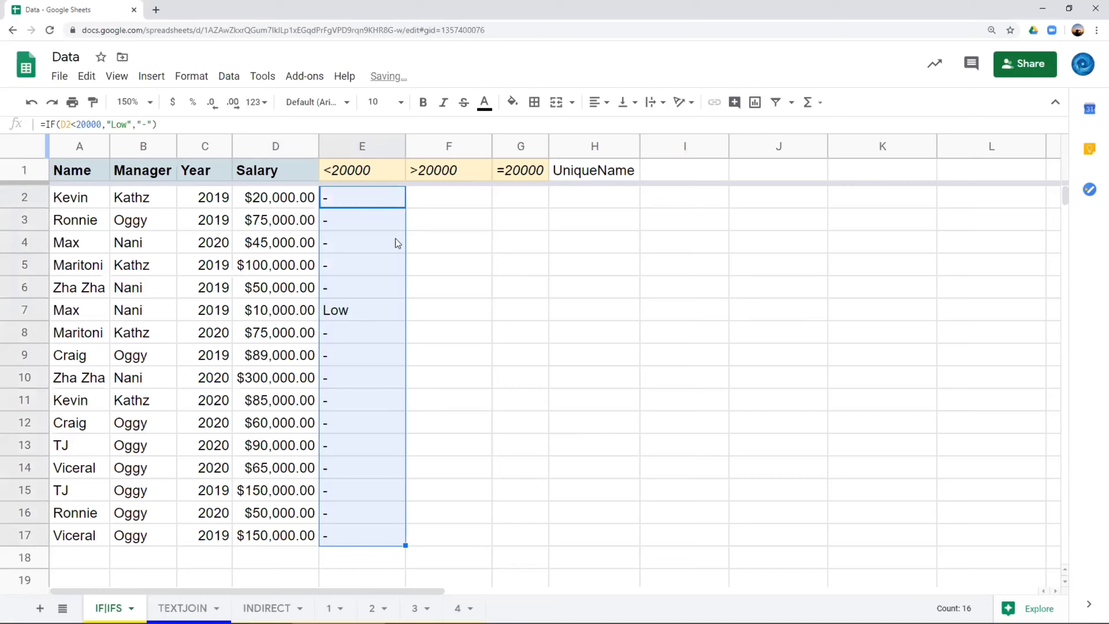
left_click(387, 200)
double_click(387, 201)
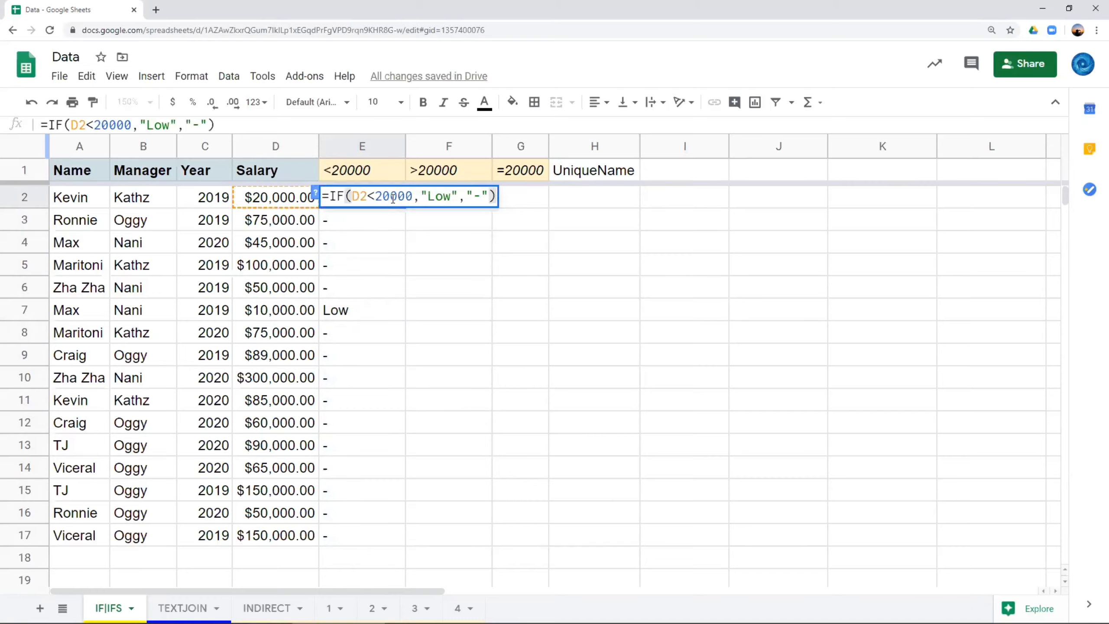
Start an IF formula in F2 that tests whether the salary in D2 is greater than 20000
left_click(429, 199)
double_click(429, 197)
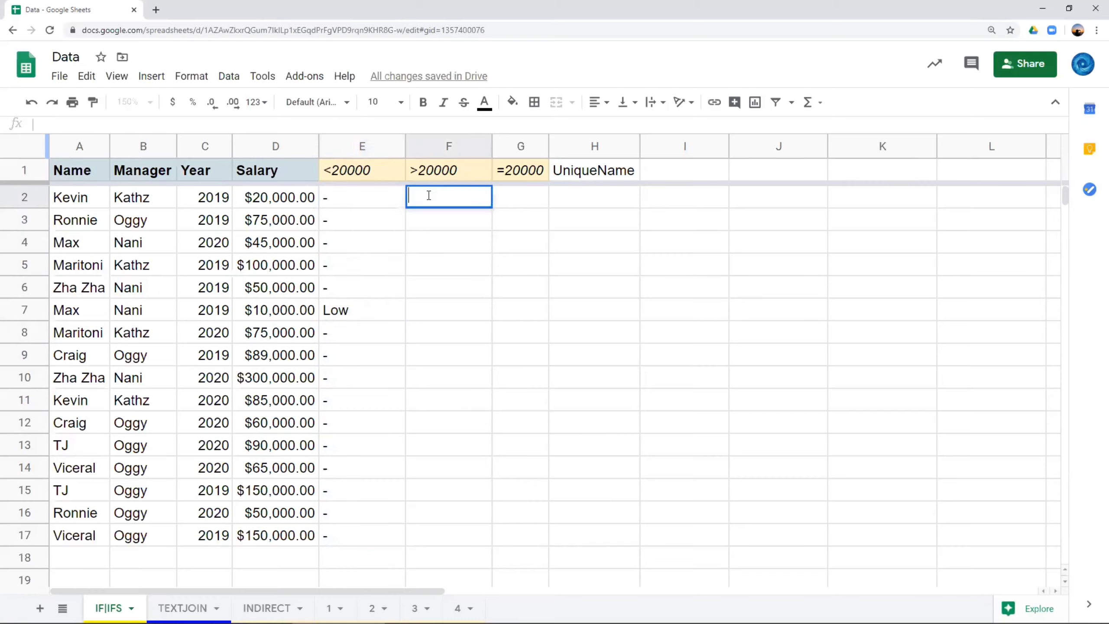
type("=IF(")
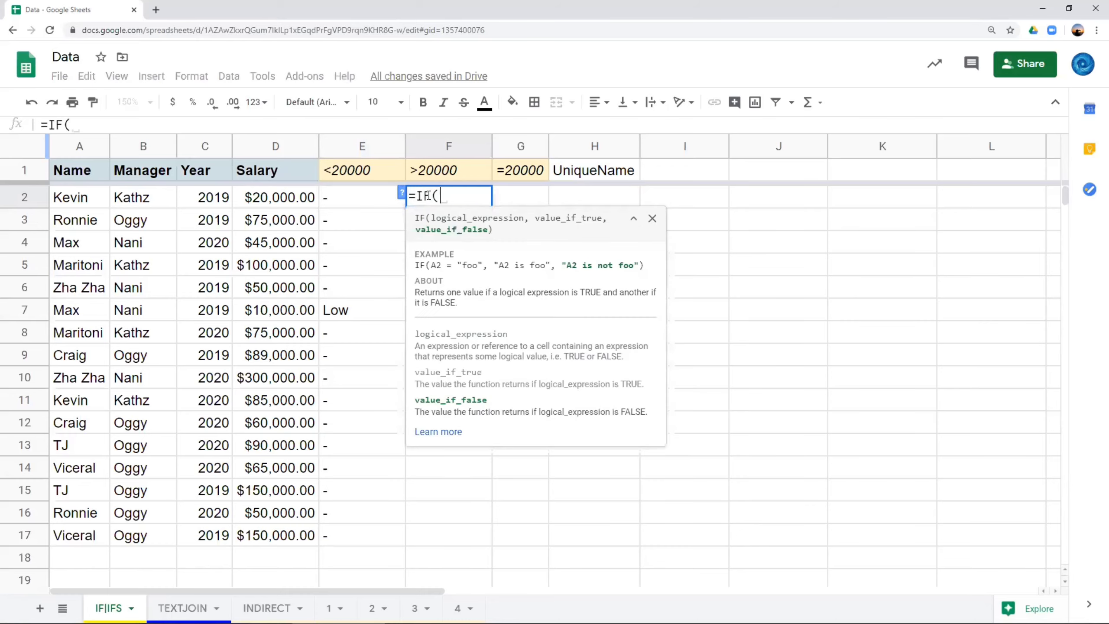
left_click(278, 202)
type(">")
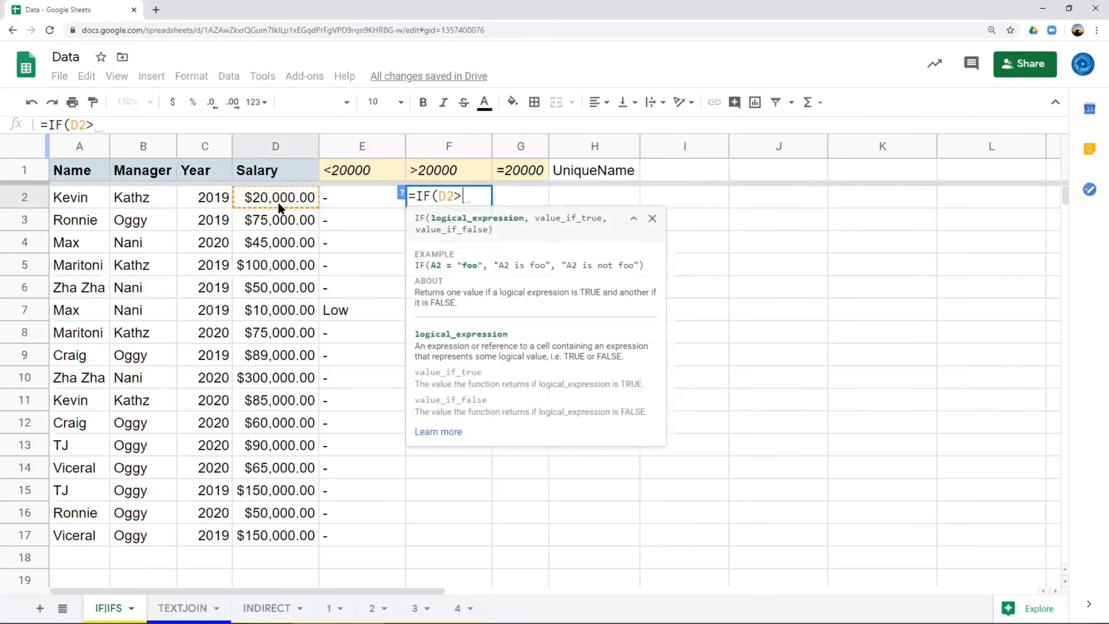
type("2000")
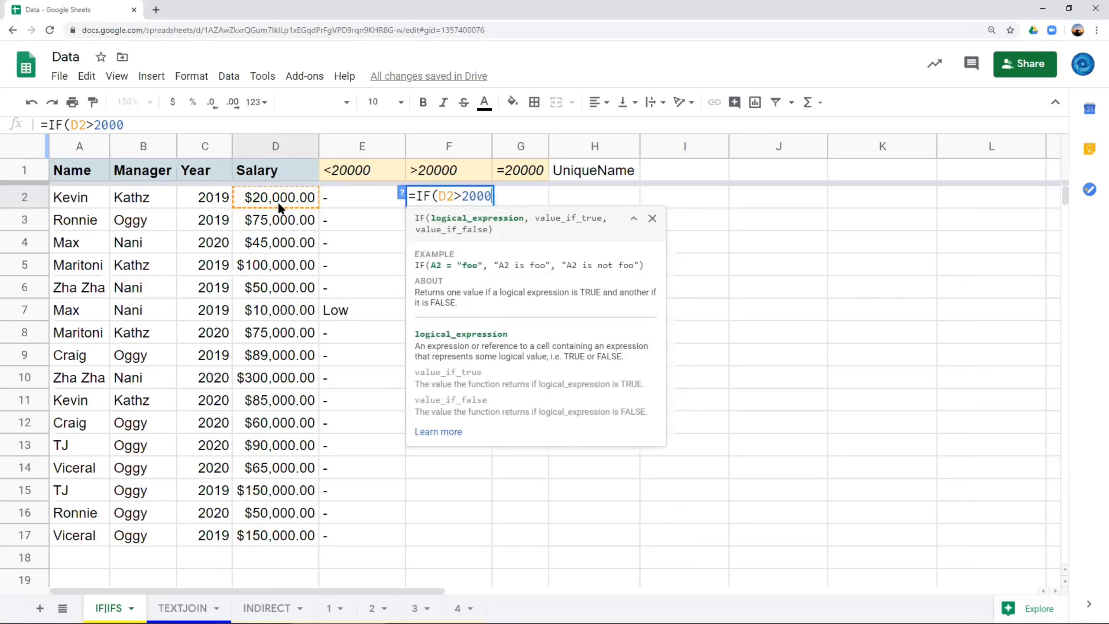
Complete the F2 formula as =IF(D2>20000,"Mid","-") and fill it down through F17
type("0,\"m")
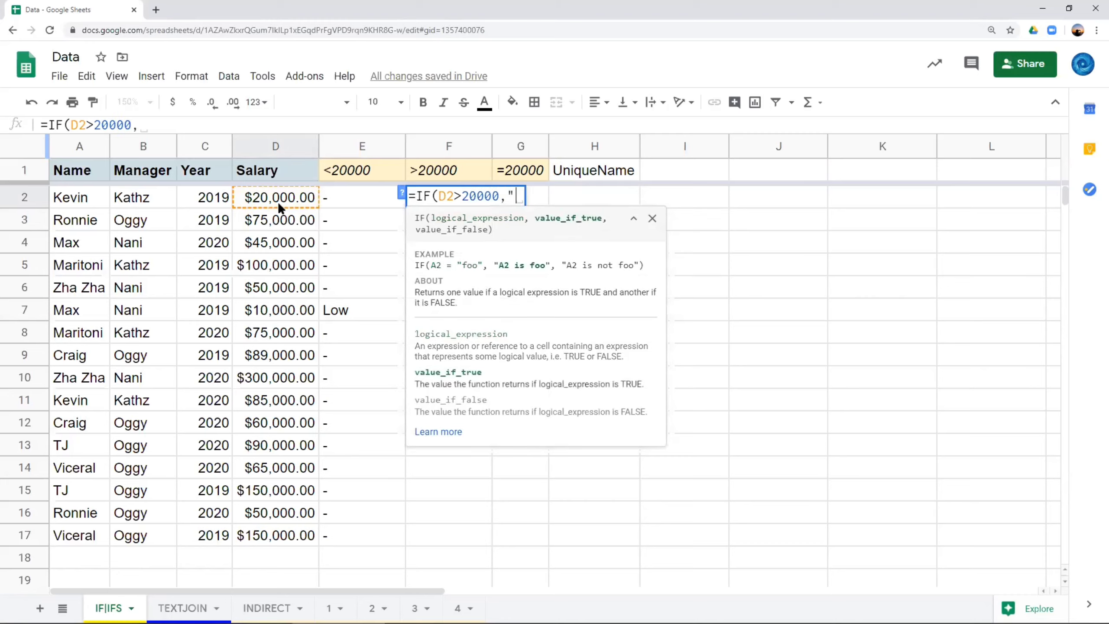
type("id")
key("BackSpace")
key("BackSpace")
type("Mi")
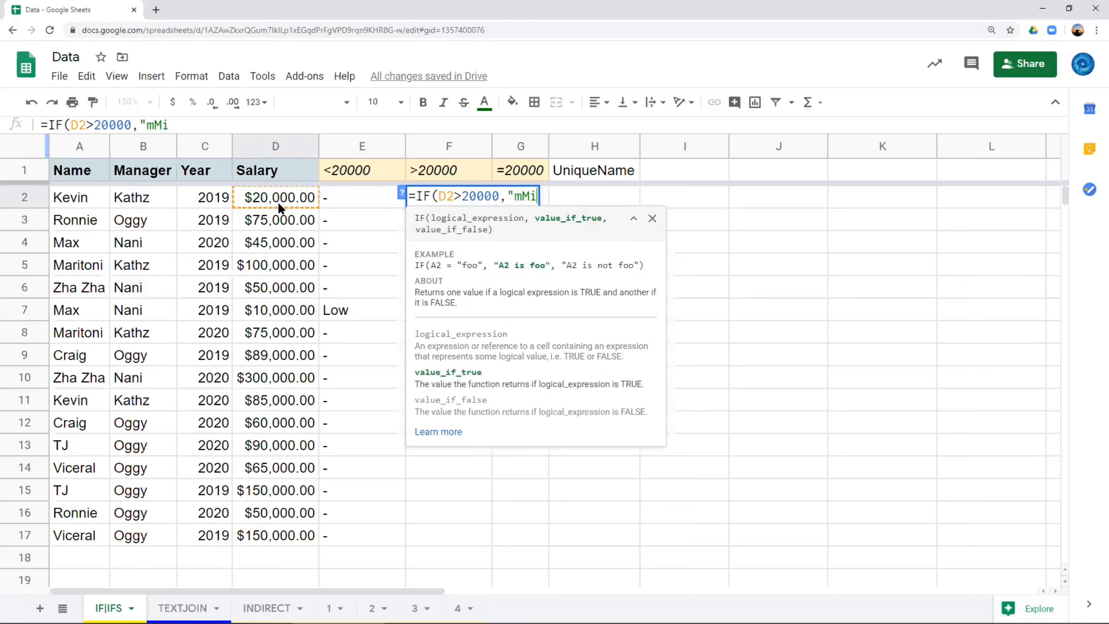
key("BackSpace")
key("BackSpace")
key("BackSpace")
type("Mid\",\"")
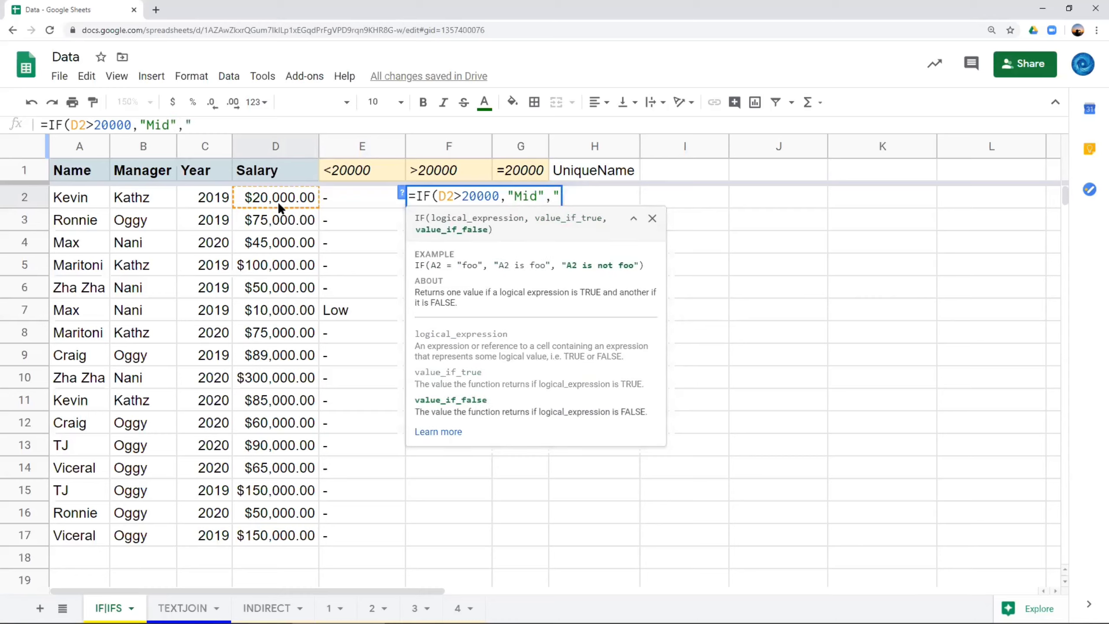
type("-\")")
key("Return")
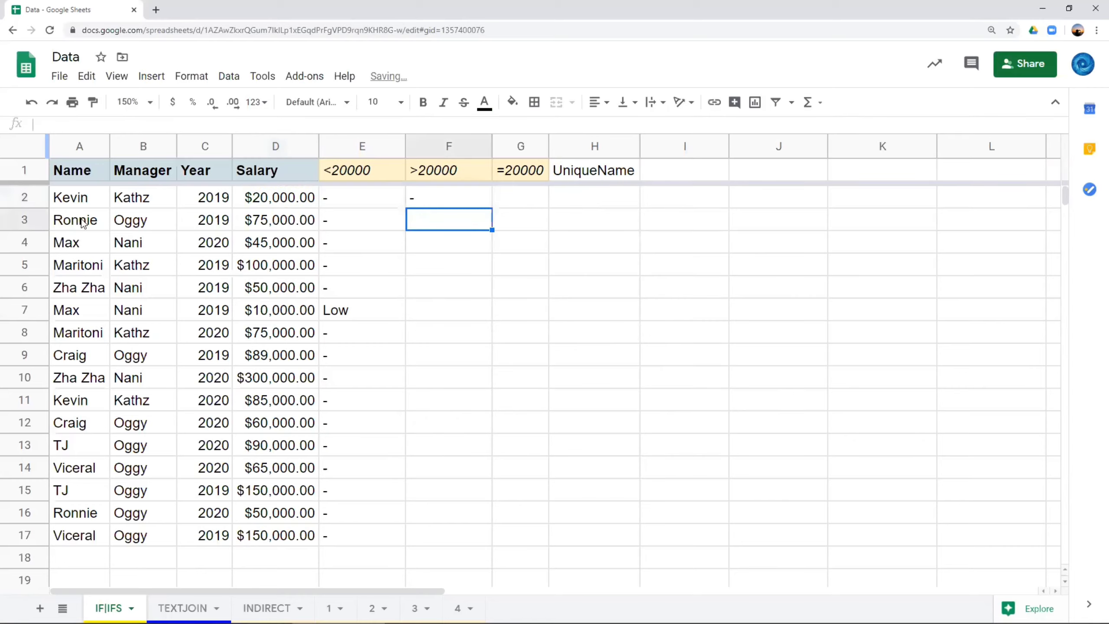
left_click(449, 202)
left_click_drag(493, 209, 471, 543)
left_click(534, 177)
type("=")
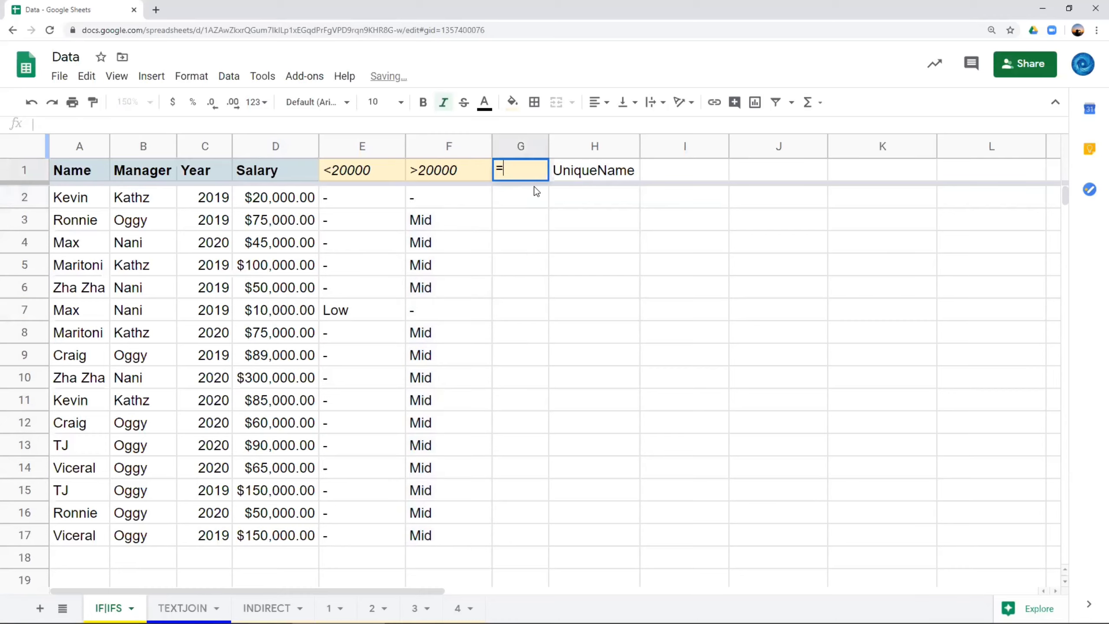
type("IF(")
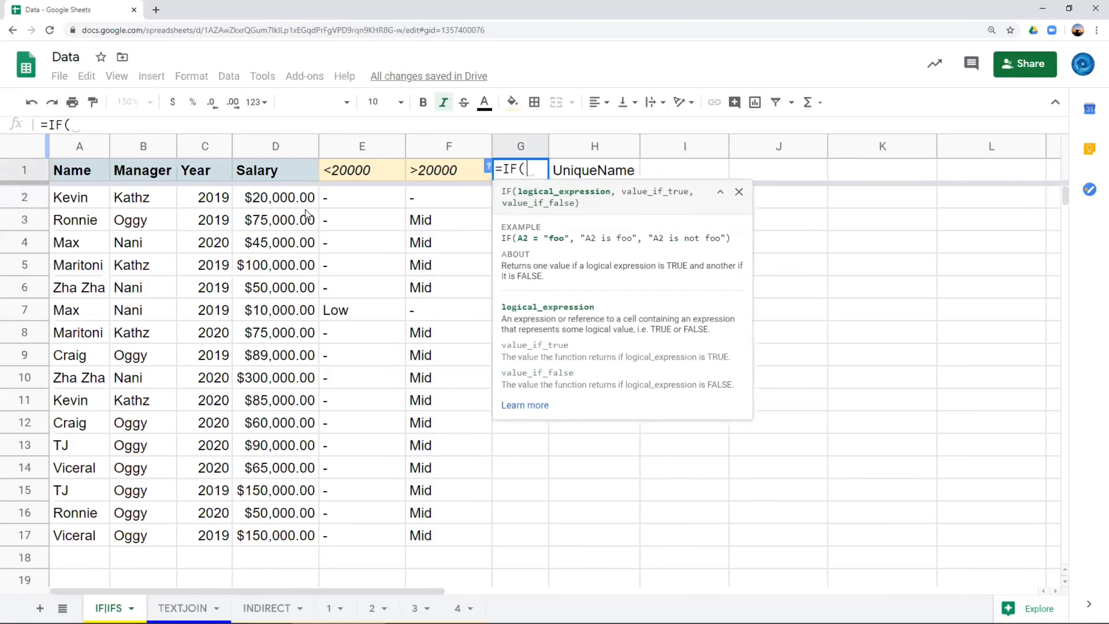
left_click(276, 200)
type("=")
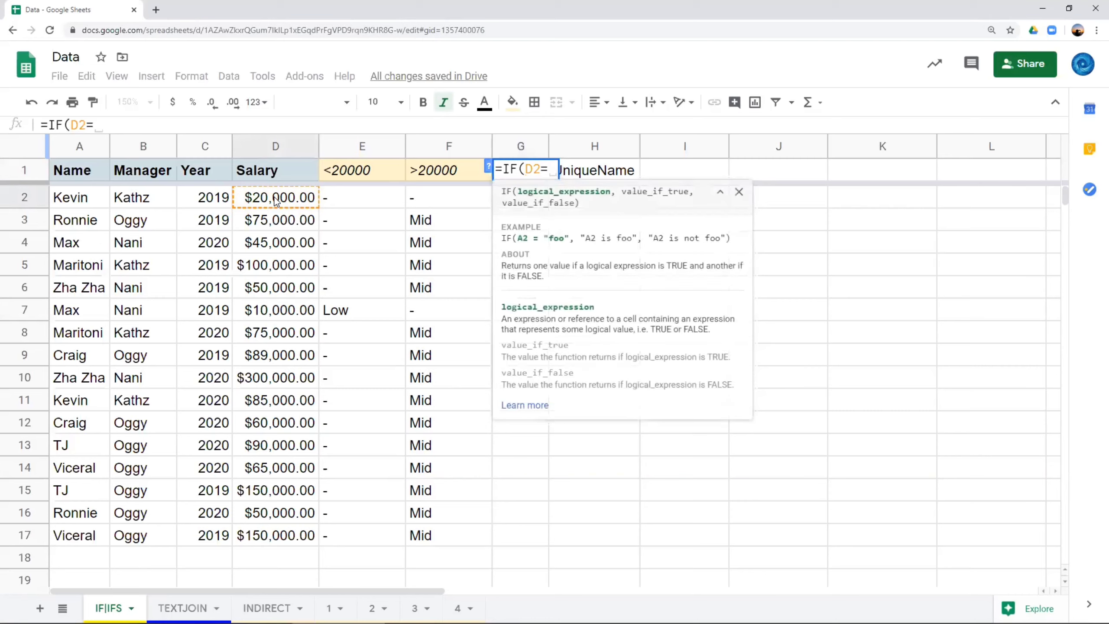
type("20")
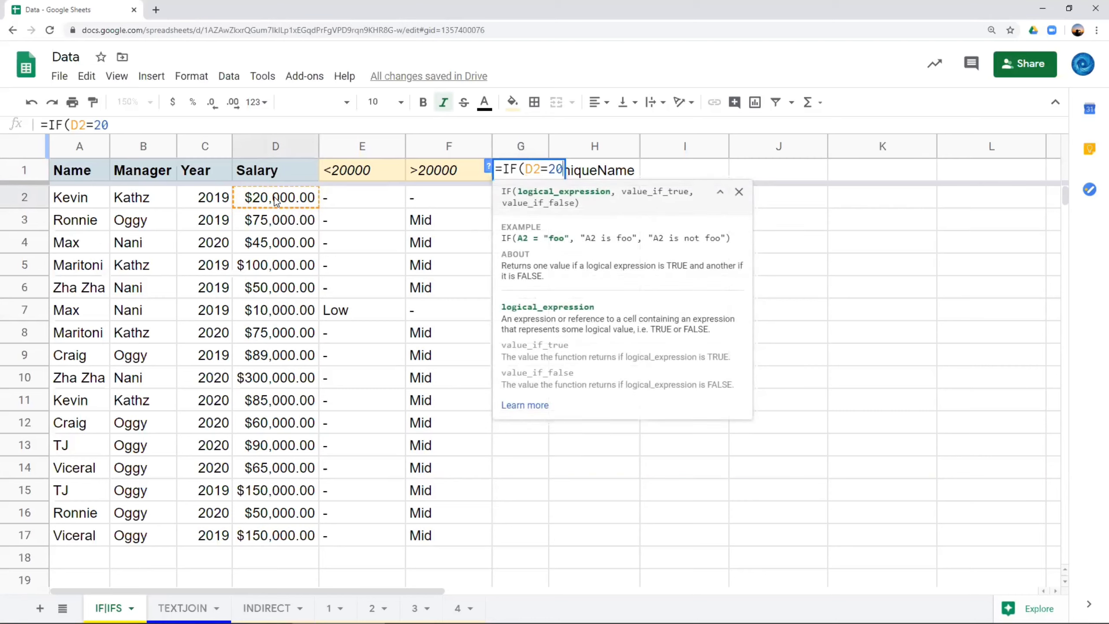
type("000,\"")
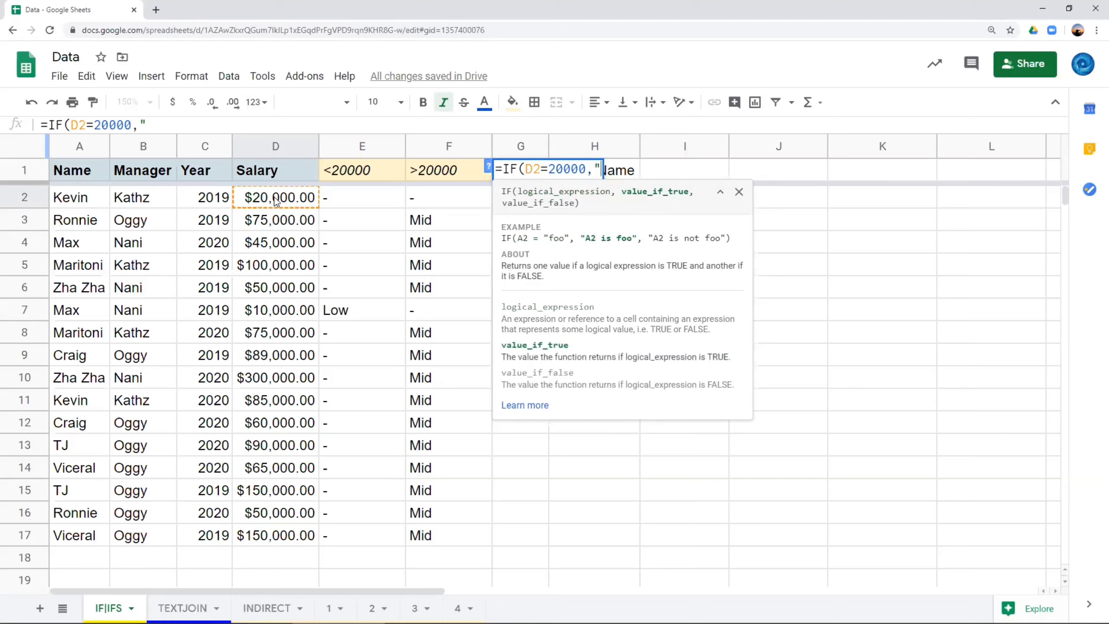
Complete the G2 formula as =IF(D2=20000,"Same","-") and fill it down through G17
type("Same\",\"")
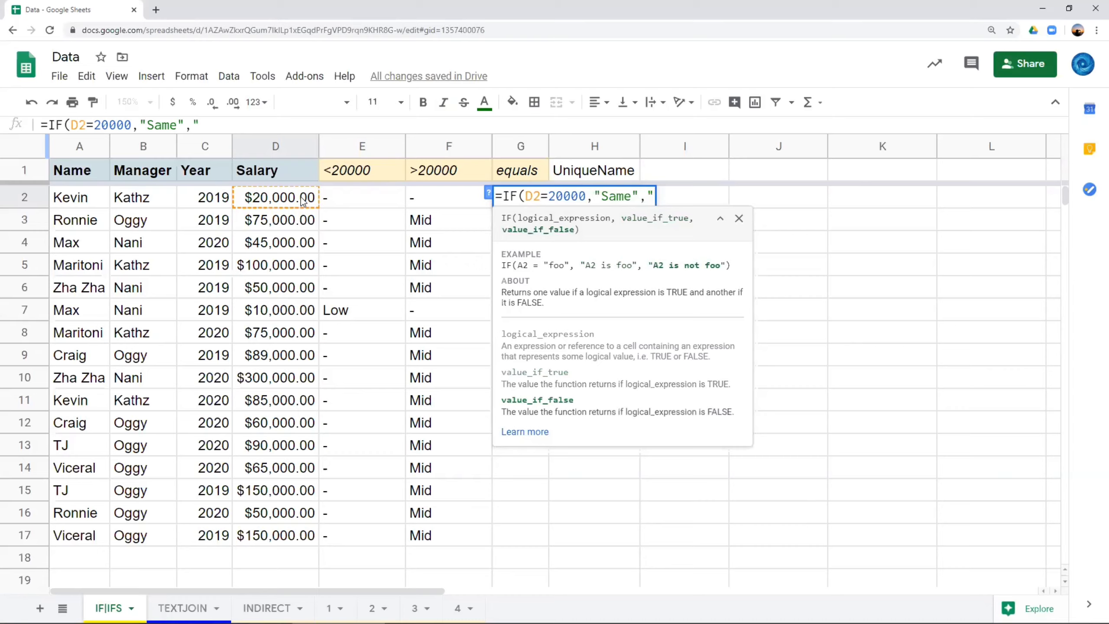
type("-\")")
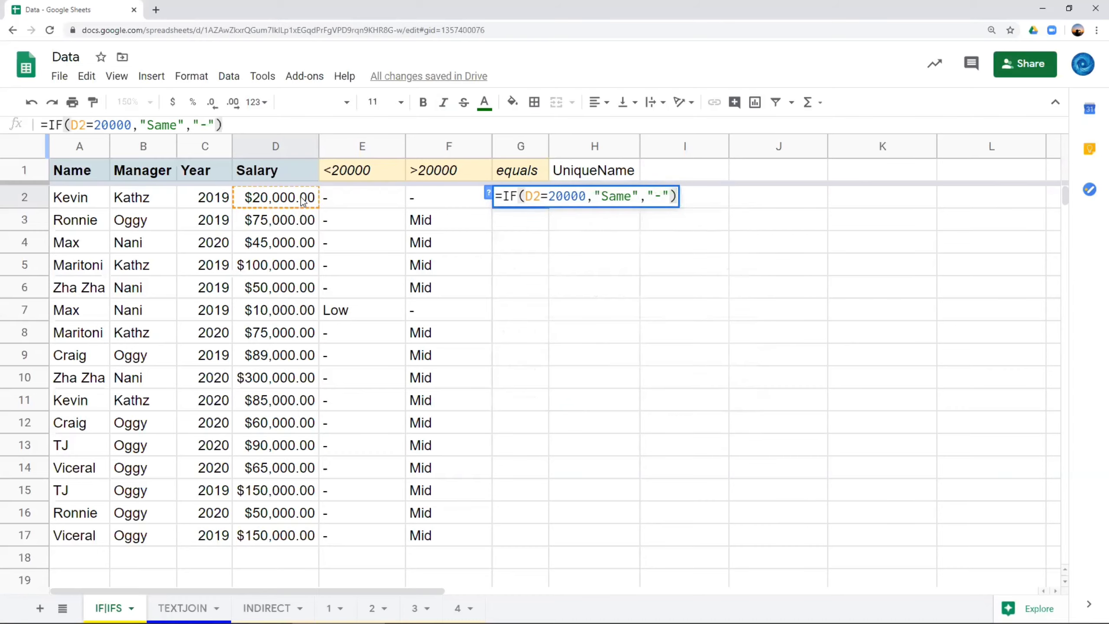
key("Return")
left_click(533, 201)
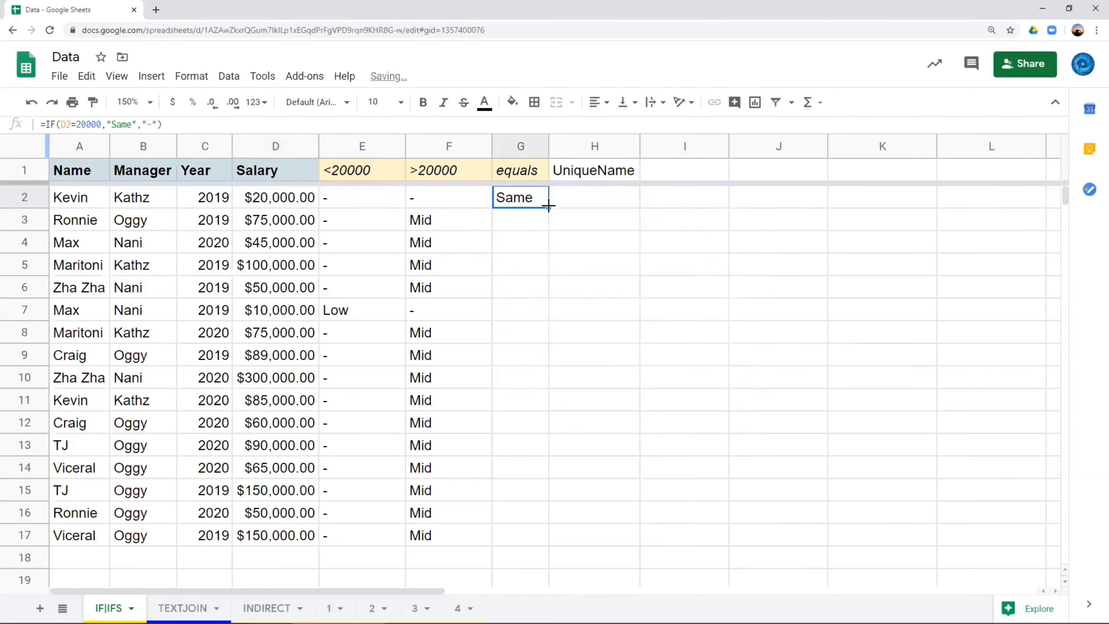
left_click_drag(548, 206, 530, 535)
left_click(577, 179)
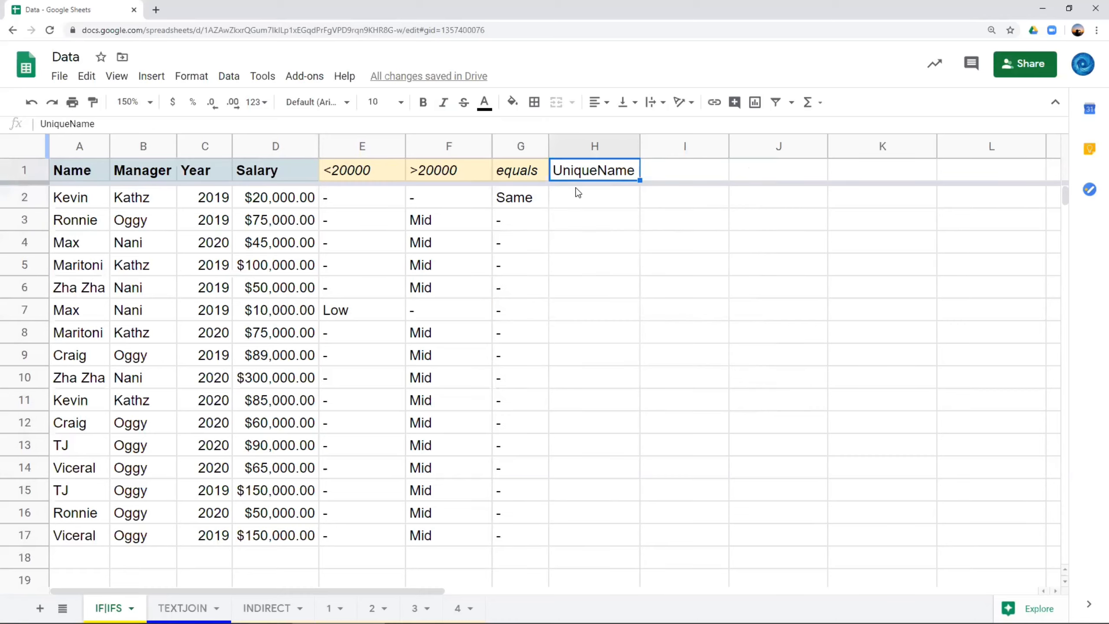
Compare the row 2 results across E2:G2 and examine the D2 reference and condition in the G2 formula
left_click(515, 203)
left_click_drag(363, 199, 516, 202)
left_click(536, 204)
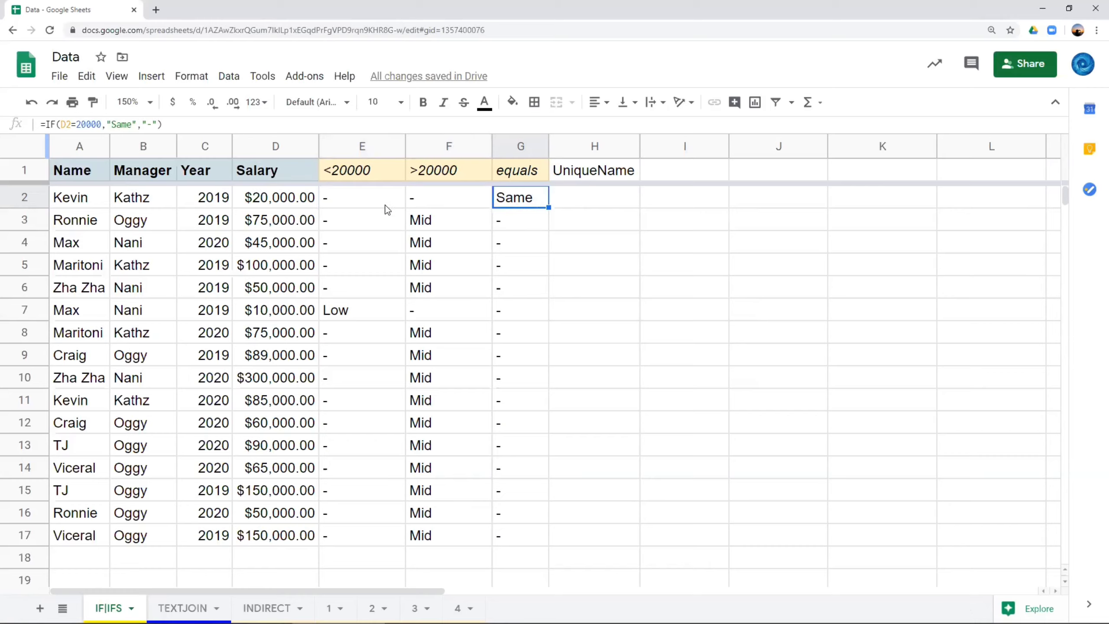
left_click_drag(386, 209, 515, 197)
left_click(522, 200)
double_click(522, 200)
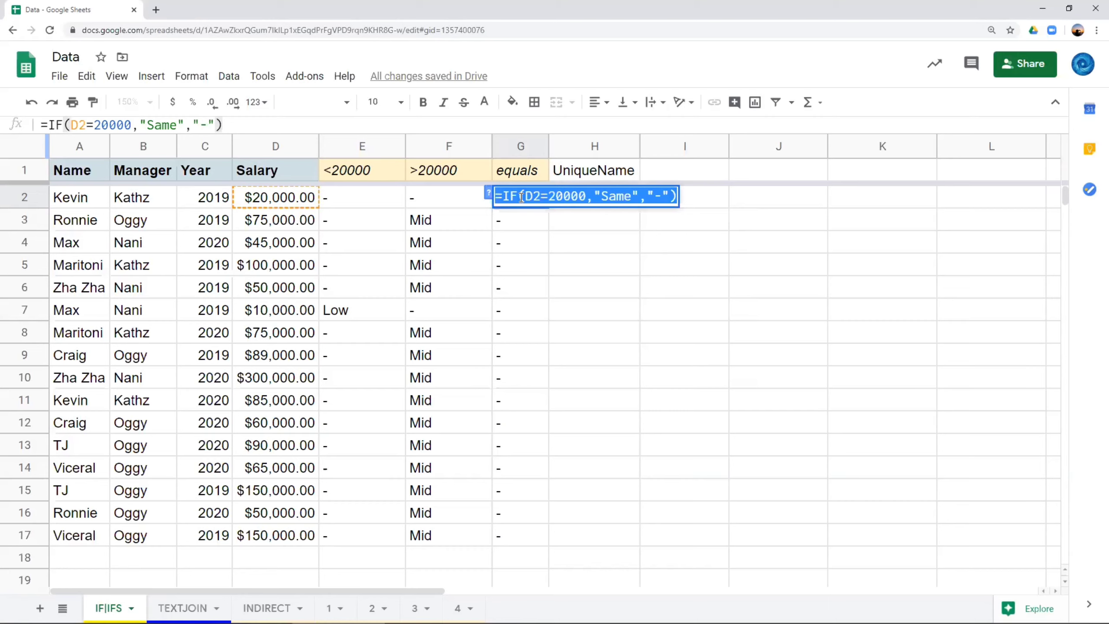
left_click(526, 197)
left_click_drag(526, 197, 540, 197)
left_click(541, 197)
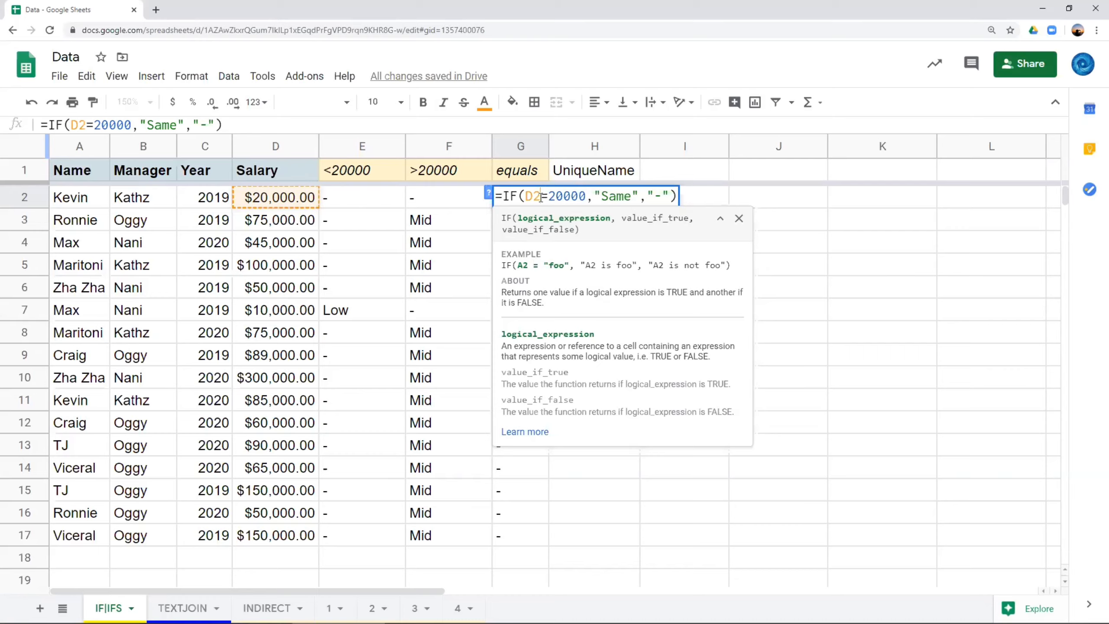
key("Return")
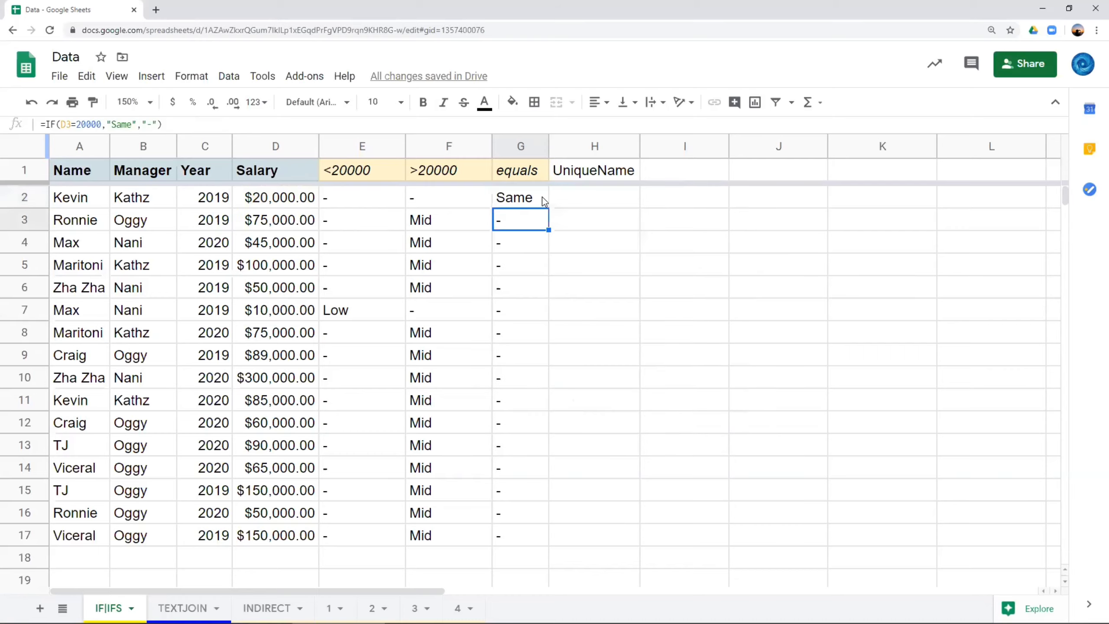
left_click(738, 251)
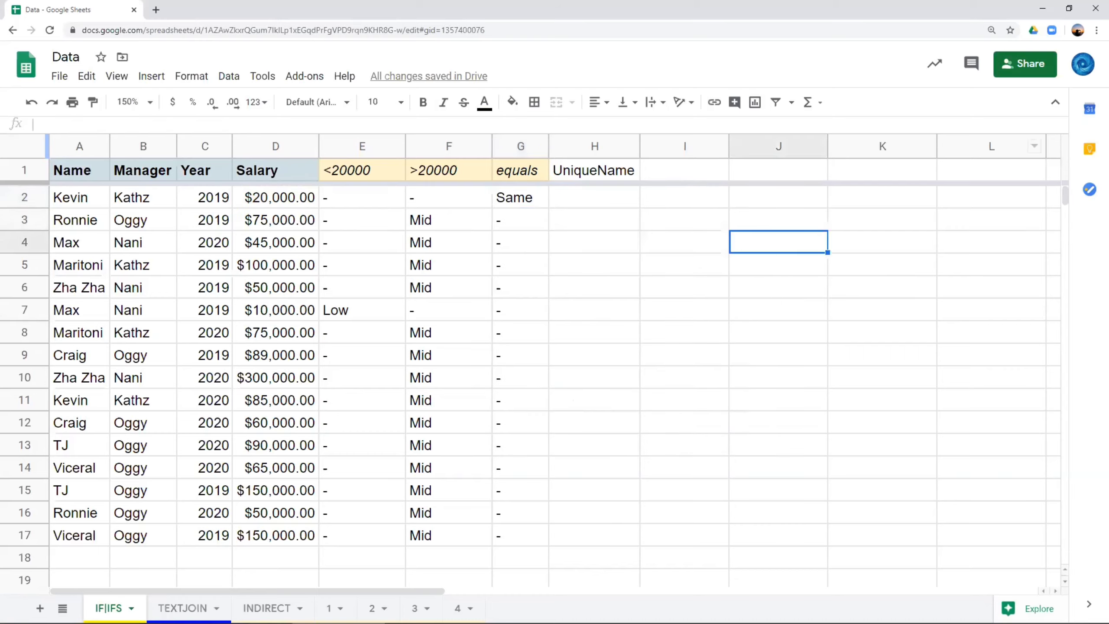